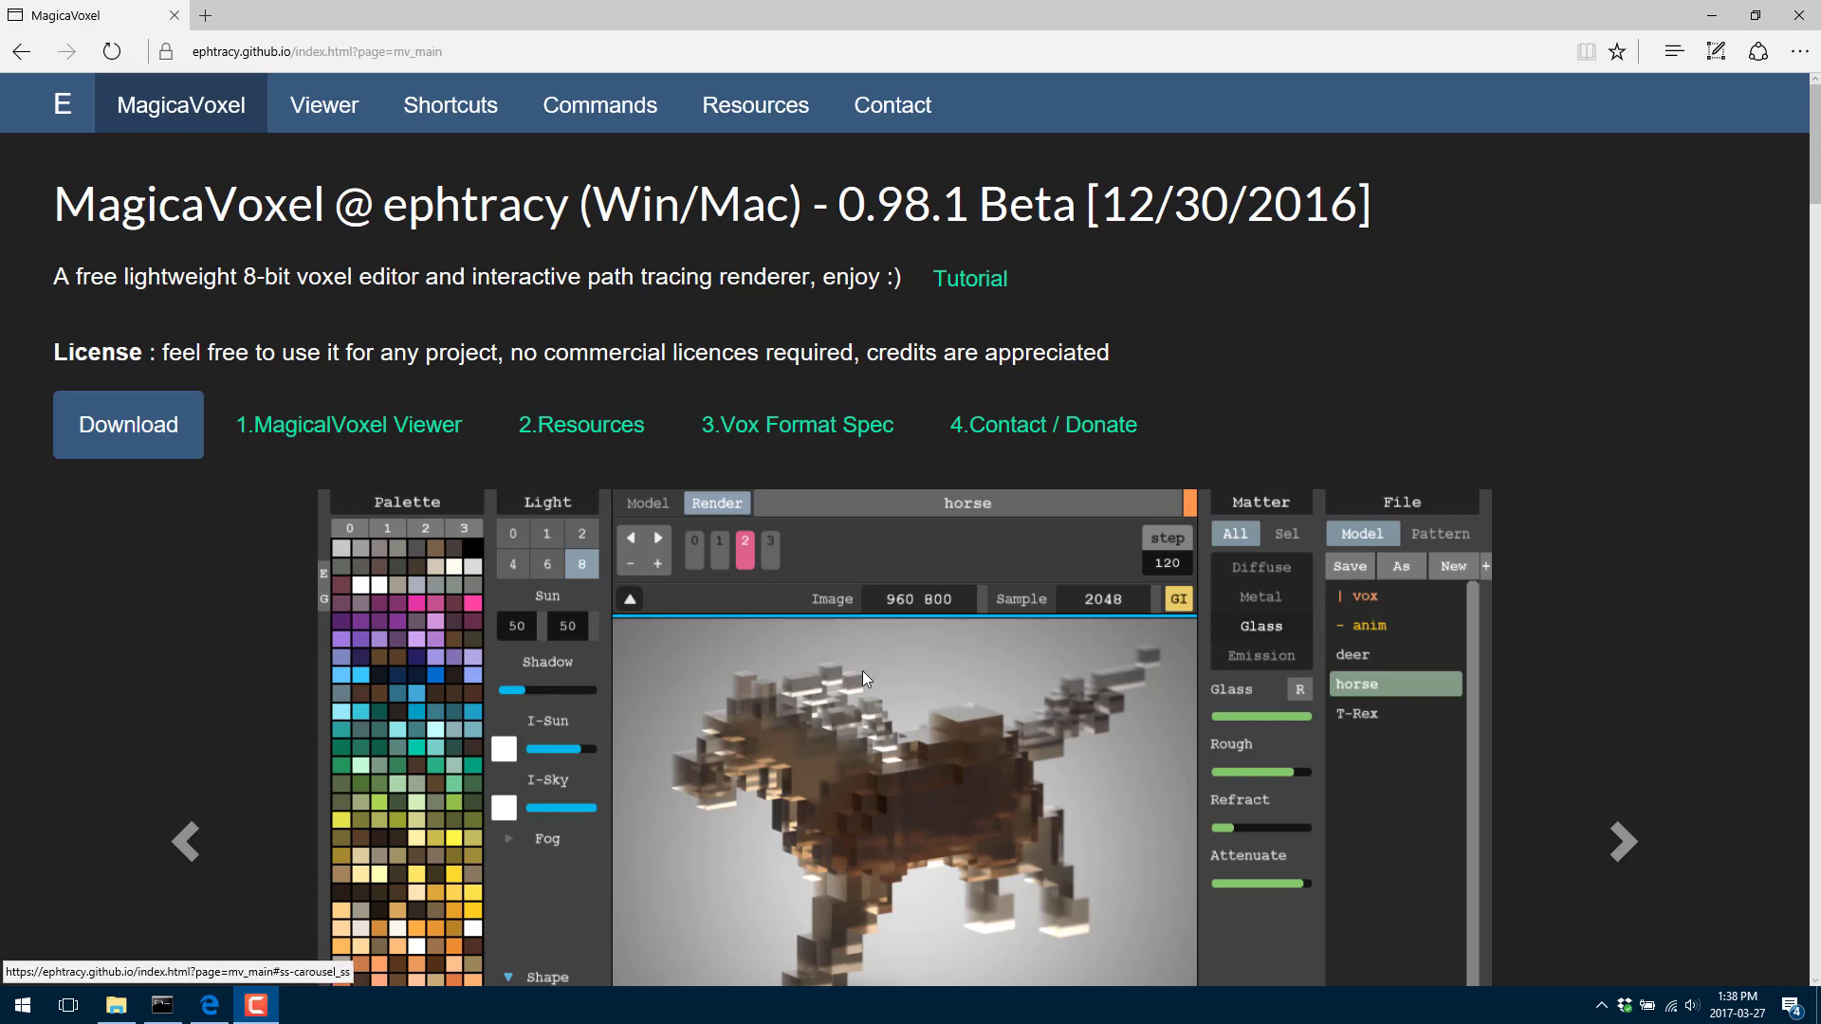
Launch MagicaVoxel-win.exe from the MagicaVoxel-0.98.1-win-mac-beta download folder and maximize its window
{"action": "left_click", "coordinate": [118, 1004]}
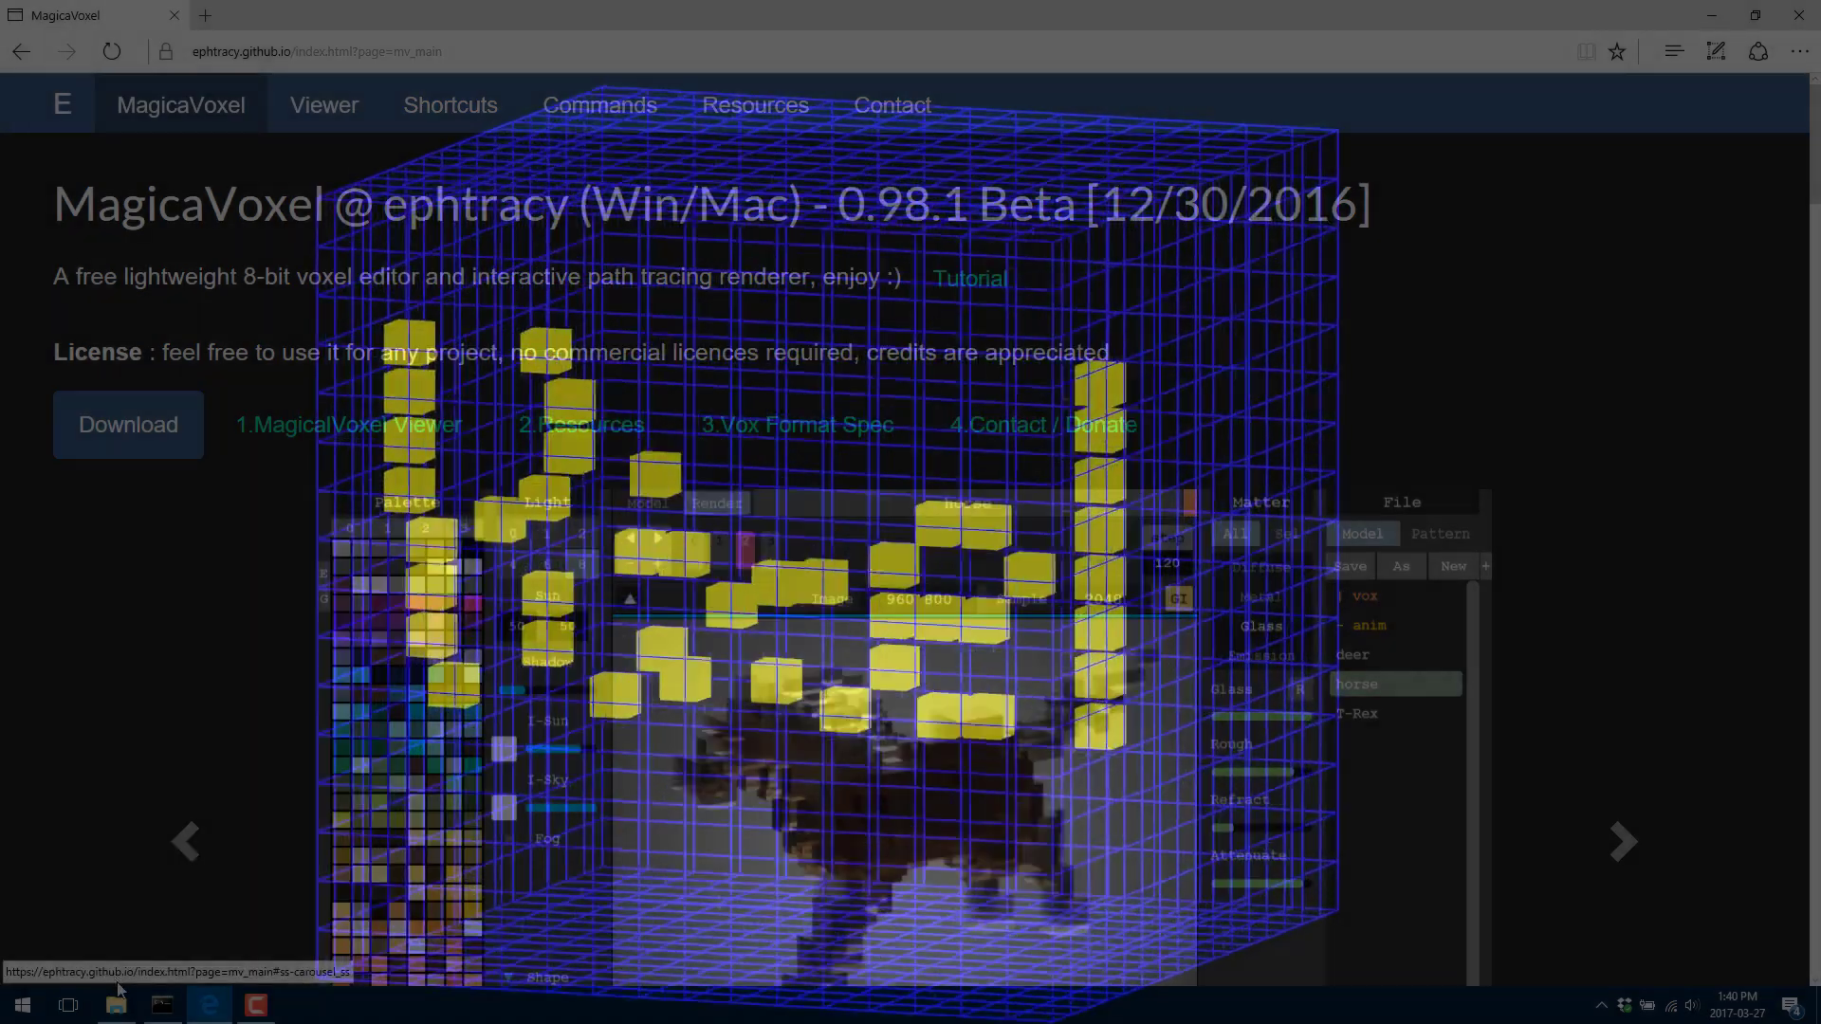
{"action": "left_click", "coordinate": [117, 999]}
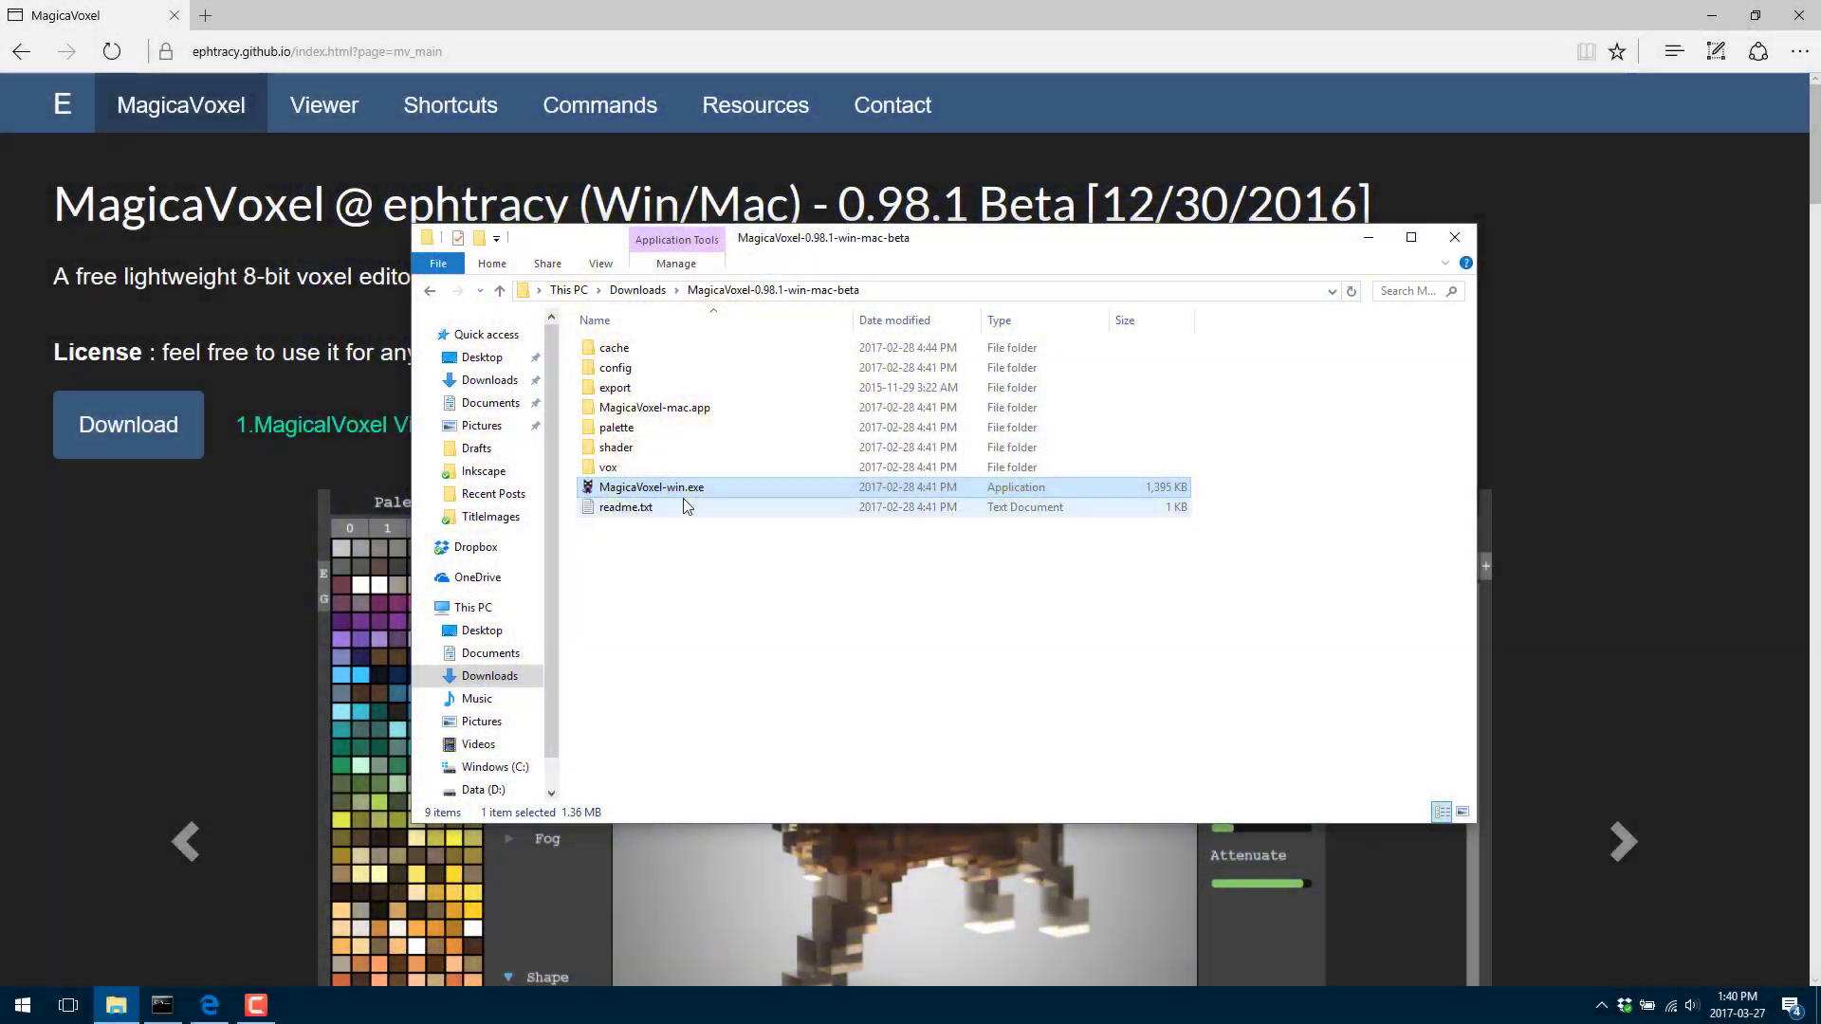
{"action": "double_click", "coordinate": [688, 491]}
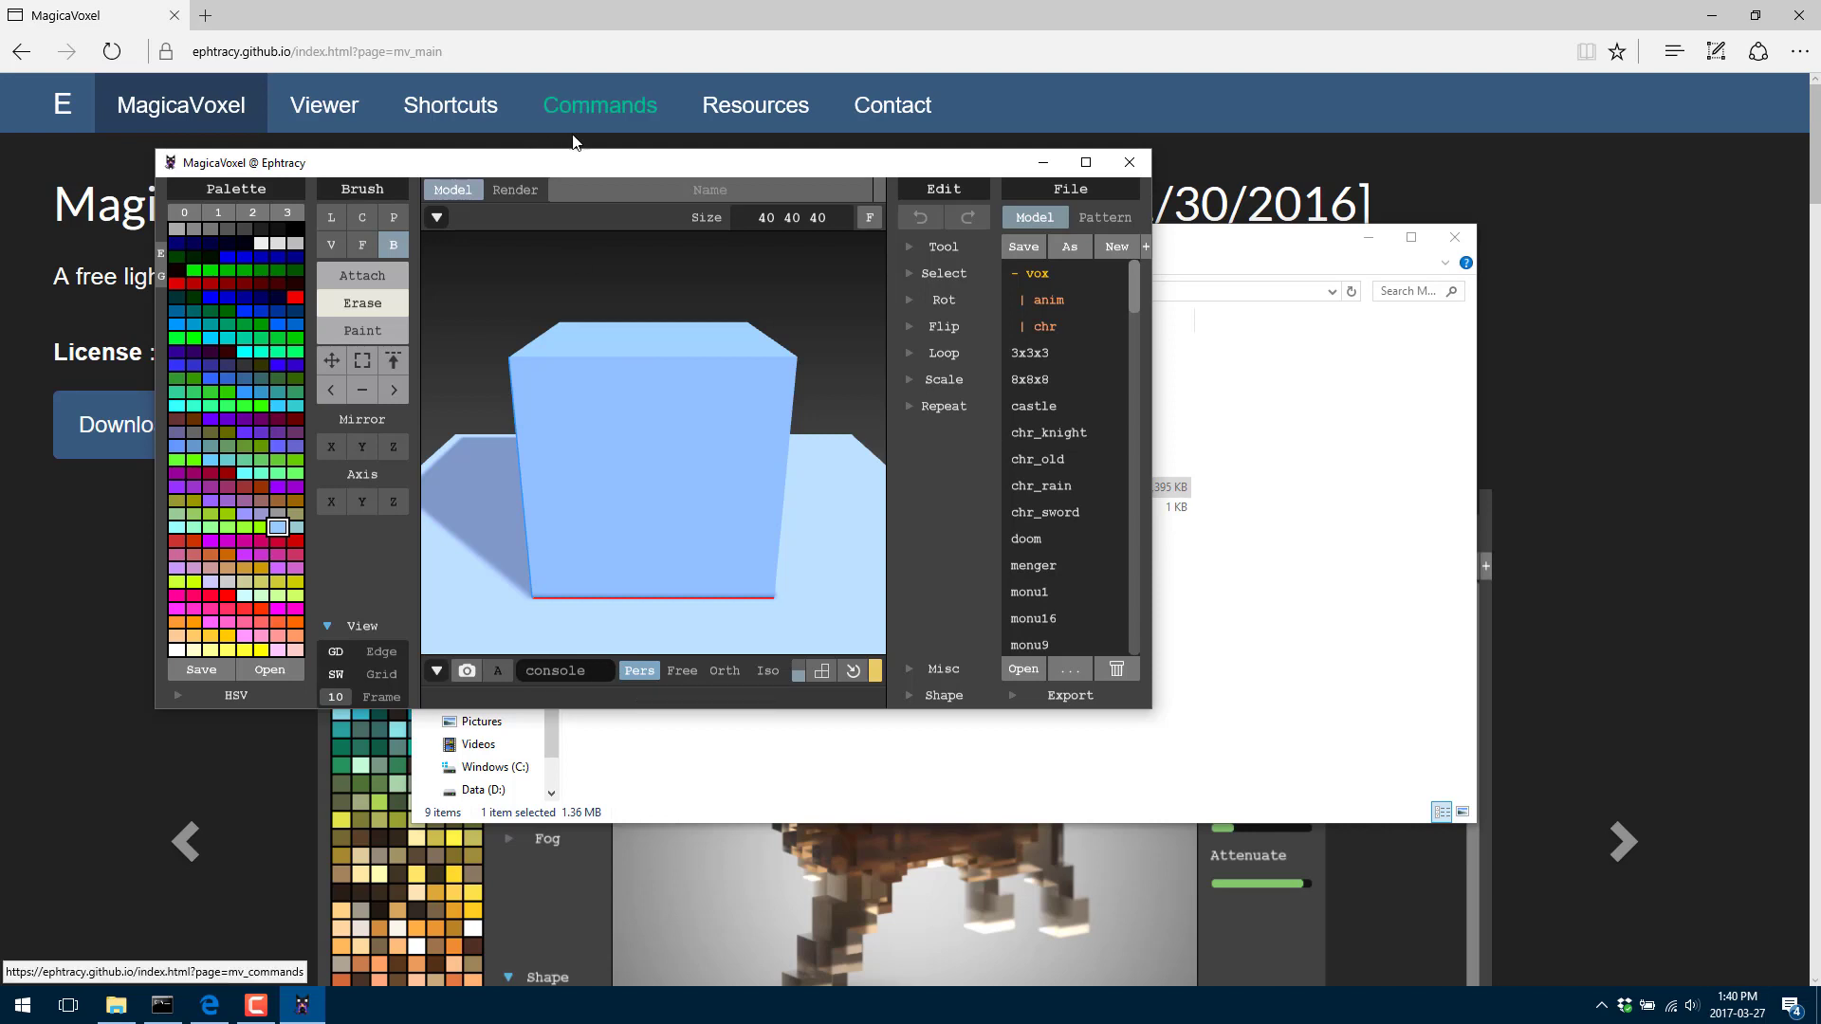
{"action": "double_click", "coordinate": [655, 165]}
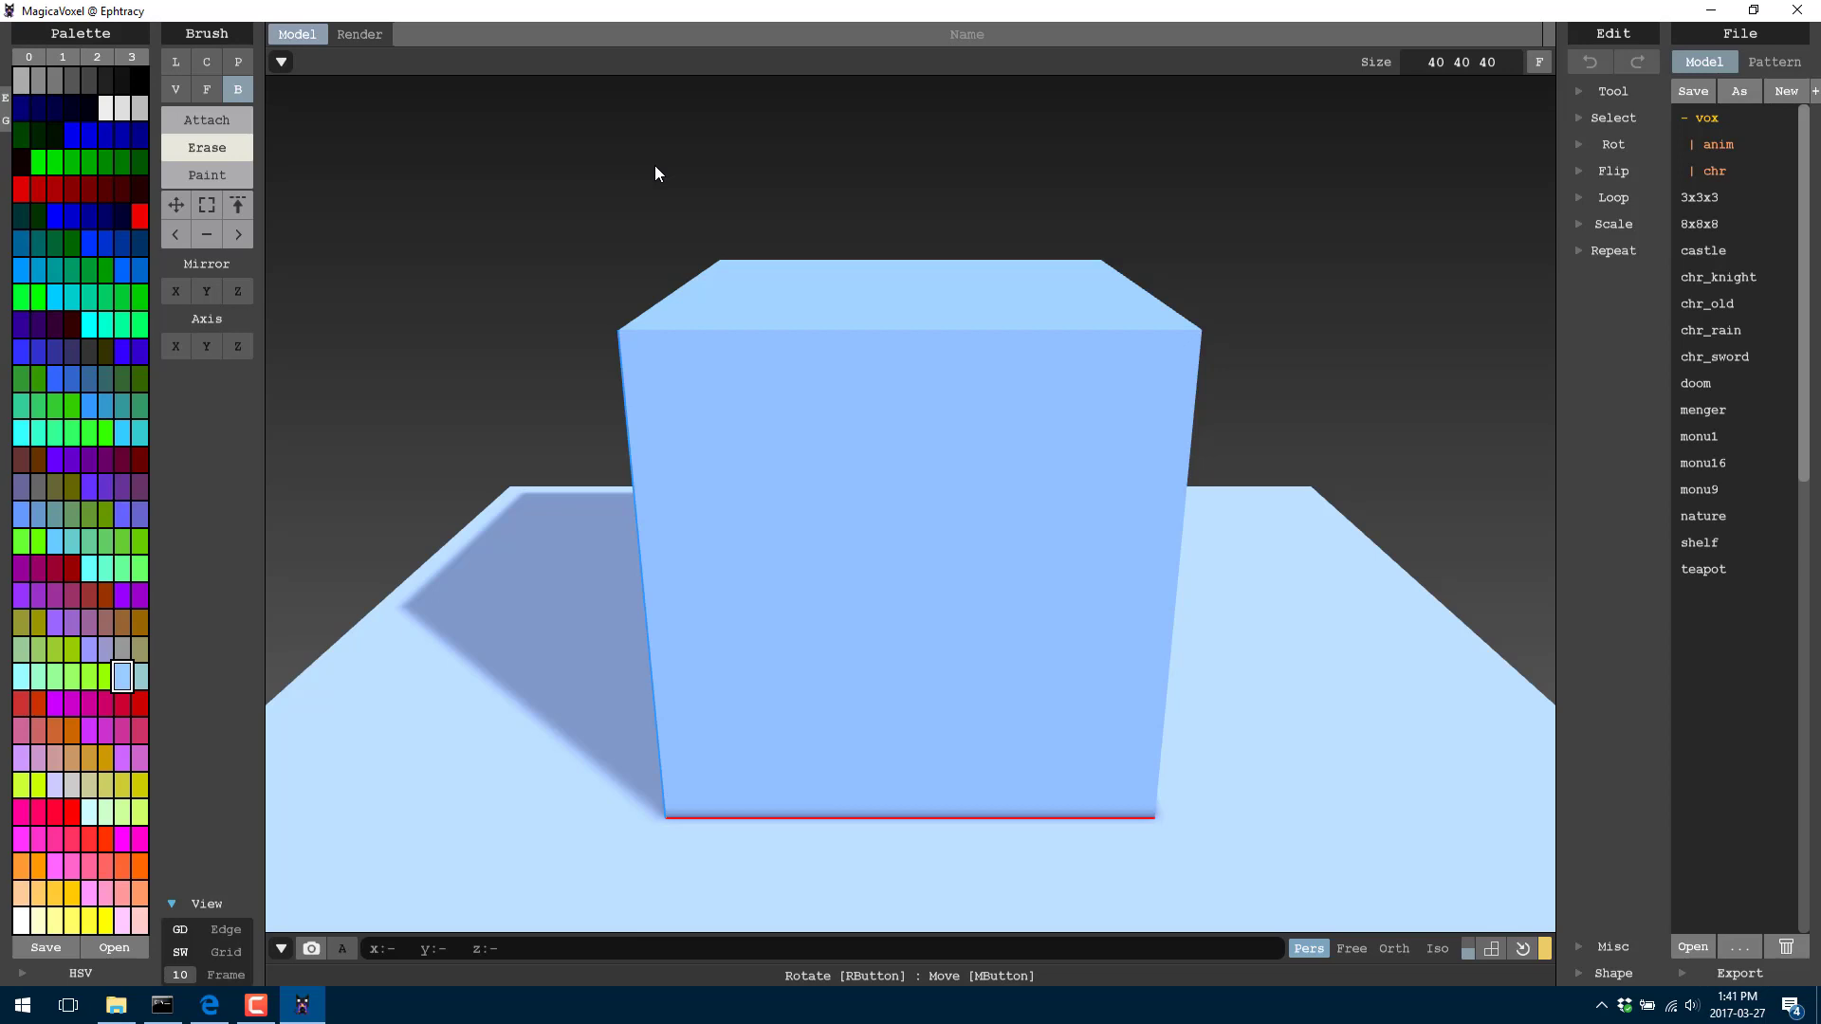
Show the voxel grid lines on the default cube
{"action": "right_click_drag", "start_coordinate": [1258, 506], "coordinate": [711, 353]}
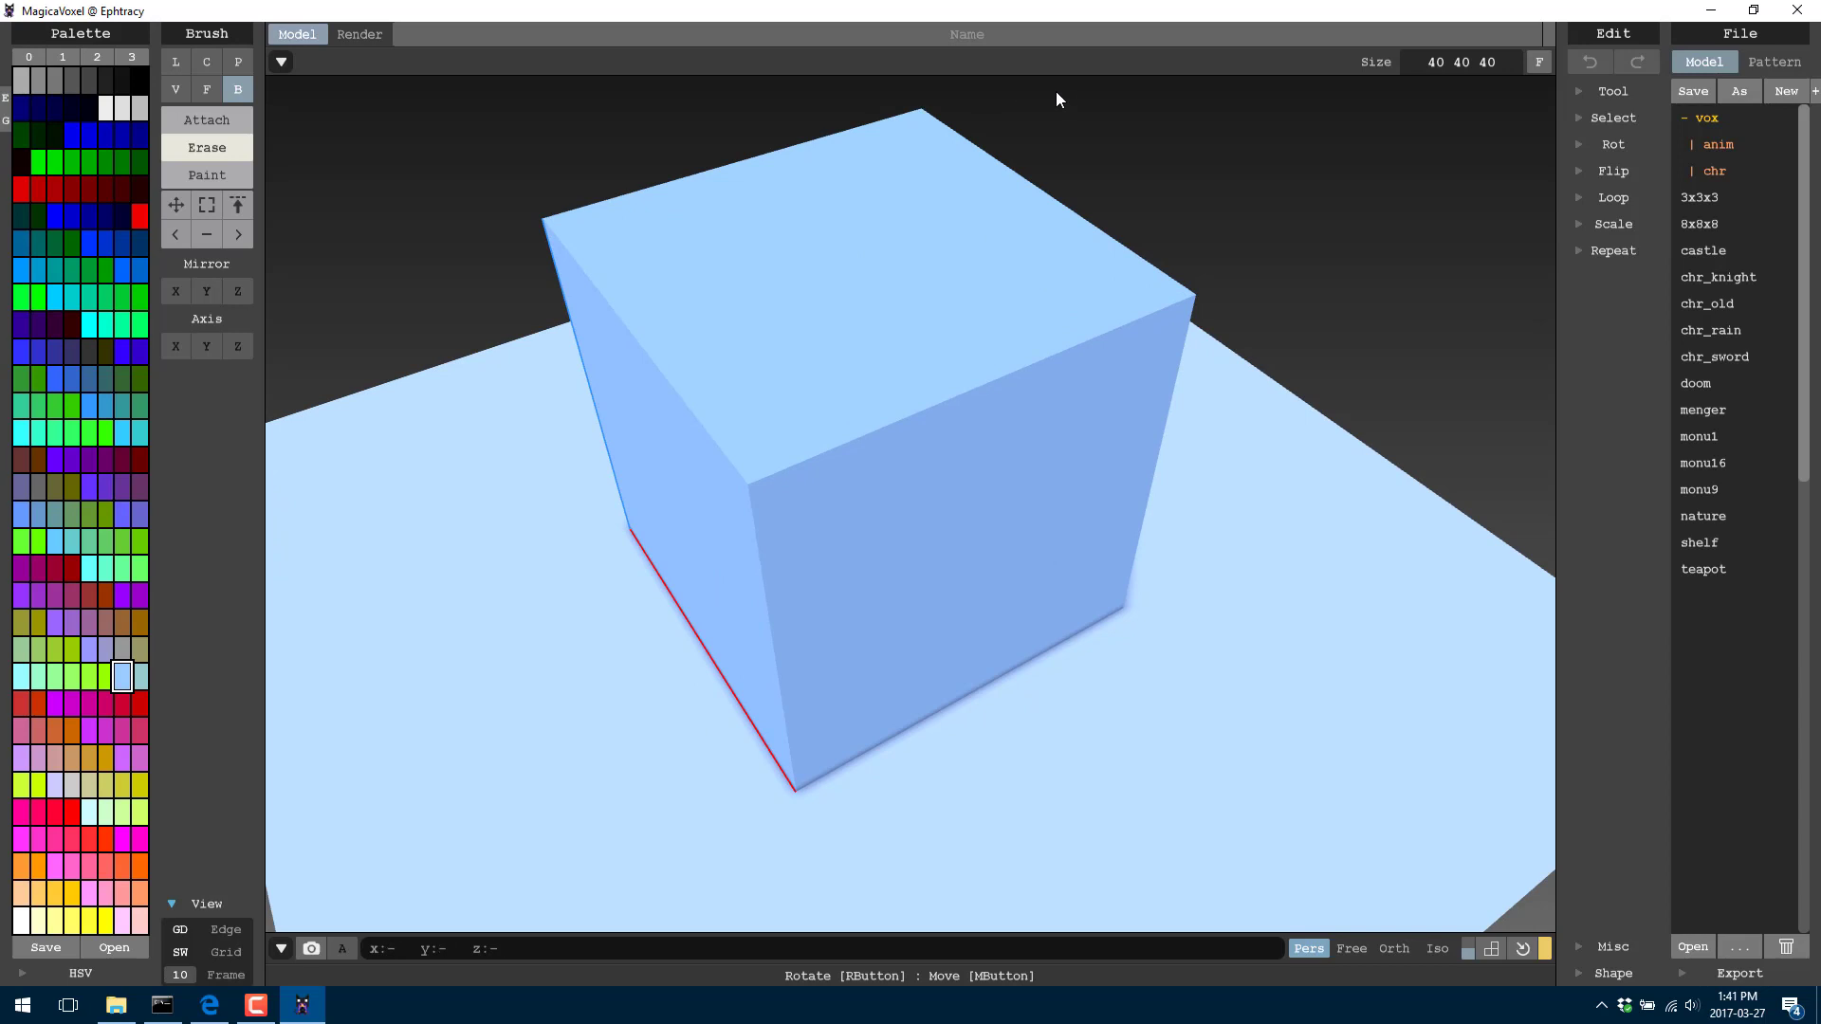
{"action": "left_click", "coordinate": [216, 952]}
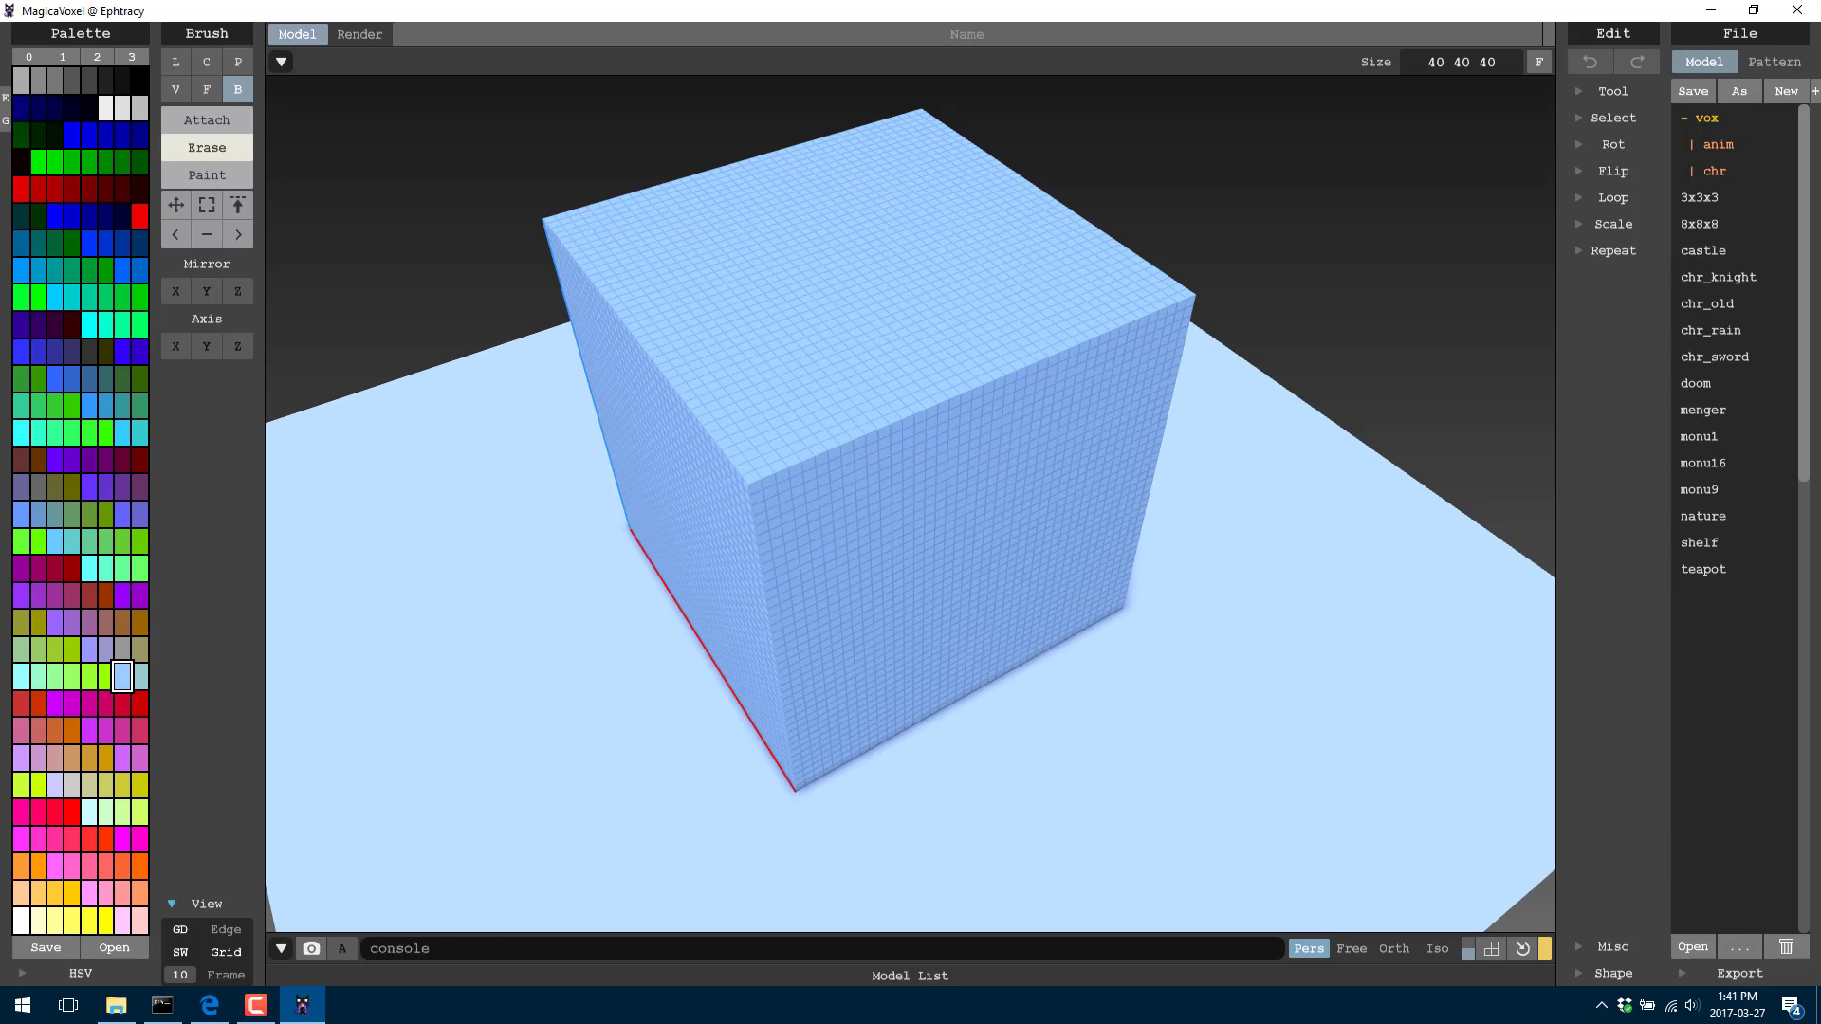
{"action": "key", "text": "F10"}
Erase freehand strokes across the cube's top and sides with the voxel brush, first at size 1, then at size 5
{"action": "left_click", "coordinate": [176, 88]}
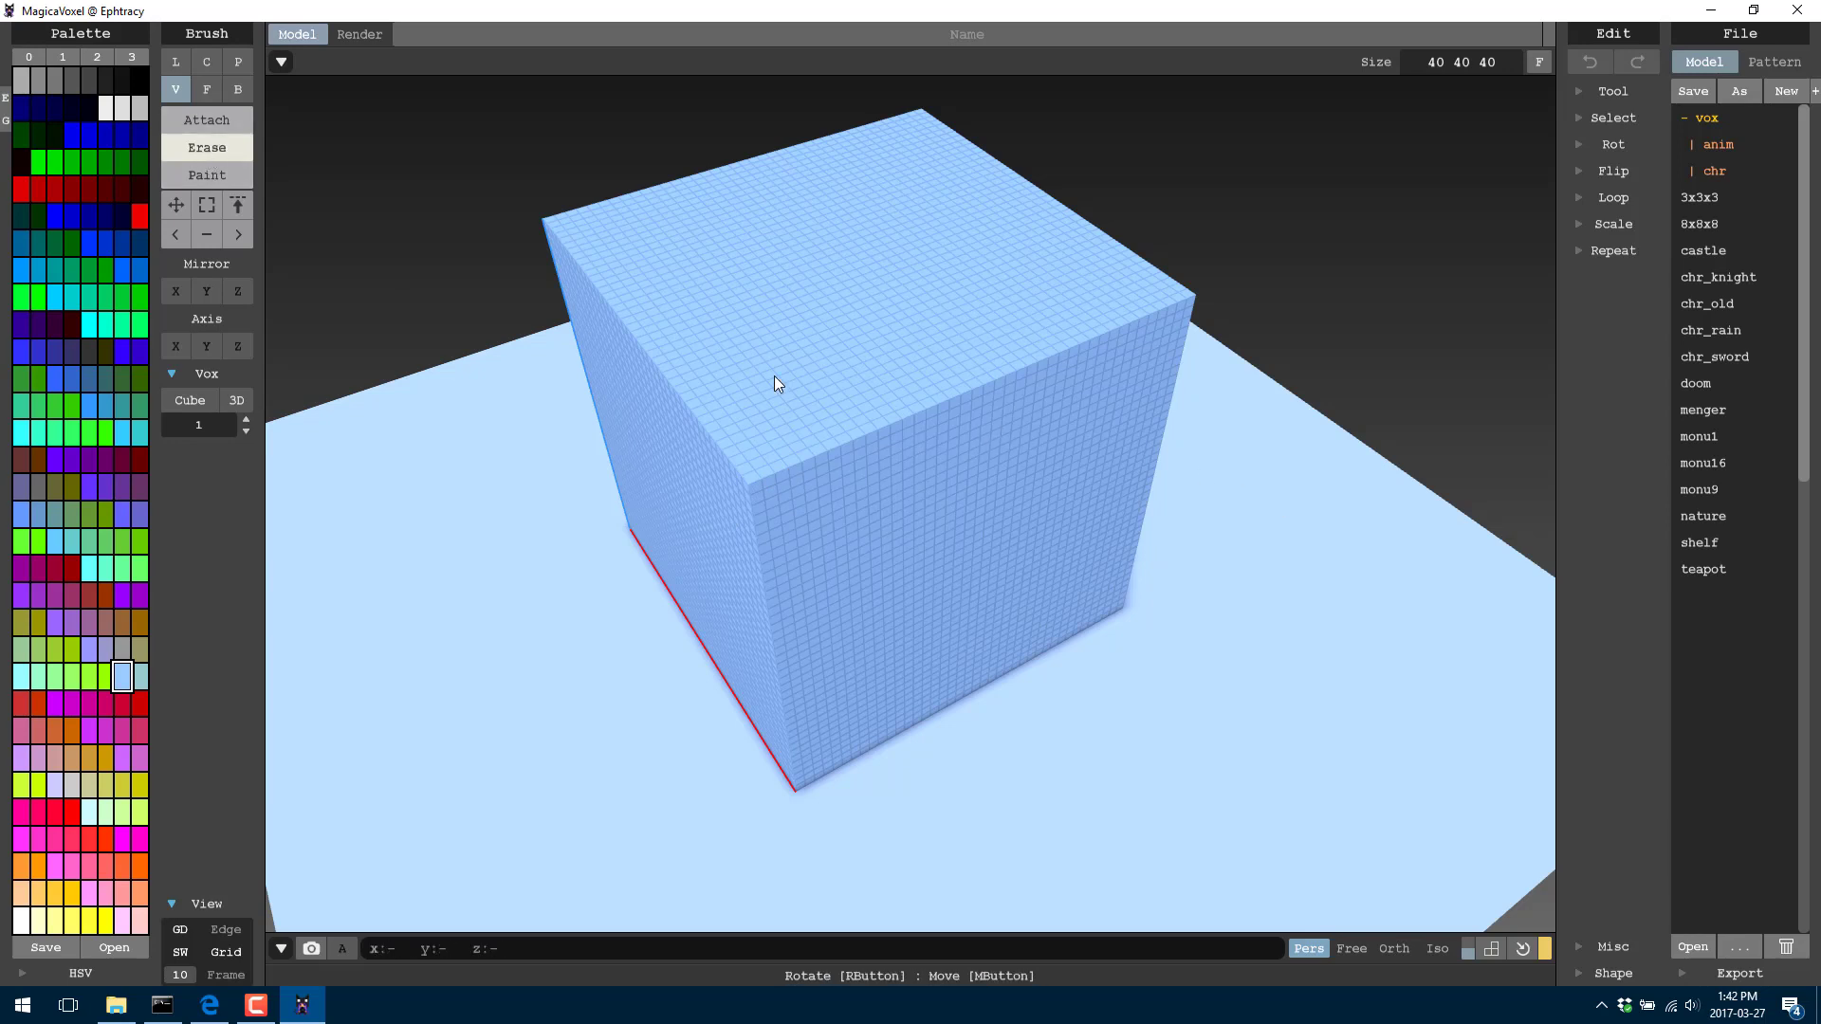
{"action": "mouse_move", "coordinate": [1009, 432]}
{"action": "left_mouse_down"}
{"action": "mouse_move", "coordinate": [918, 319]}
{"action": "mouse_move", "coordinate": [855, 184]}
{"action": "mouse_move", "coordinate": [733, 539]}
{"action": "mouse_move", "coordinate": [787, 306]}
{"action": "mouse_move", "coordinate": [661, 487]}
{"action": "mouse_move", "coordinate": [1057, 540]}
{"action": "mouse_move", "coordinate": [1162, 289]}
{"action": "mouse_move", "coordinate": [926, 416]}
{"action": "mouse_move", "coordinate": [635, 499]}
{"action": "mouse_move", "coordinate": [1041, 253]}
{"action": "mouse_move", "coordinate": [995, 343]}
{"action": "mouse_move", "coordinate": [679, 593]}
{"action": "mouse_move", "coordinate": [704, 442]}
{"action": "mouse_move", "coordinate": [931, 339]}
{"action": "mouse_move", "coordinate": [998, 382]}
{"action": "mouse_move", "coordinate": [1010, 289]}
{"action": "left_mouse_up"}
{"action": "left_click", "coordinate": [246, 419]}
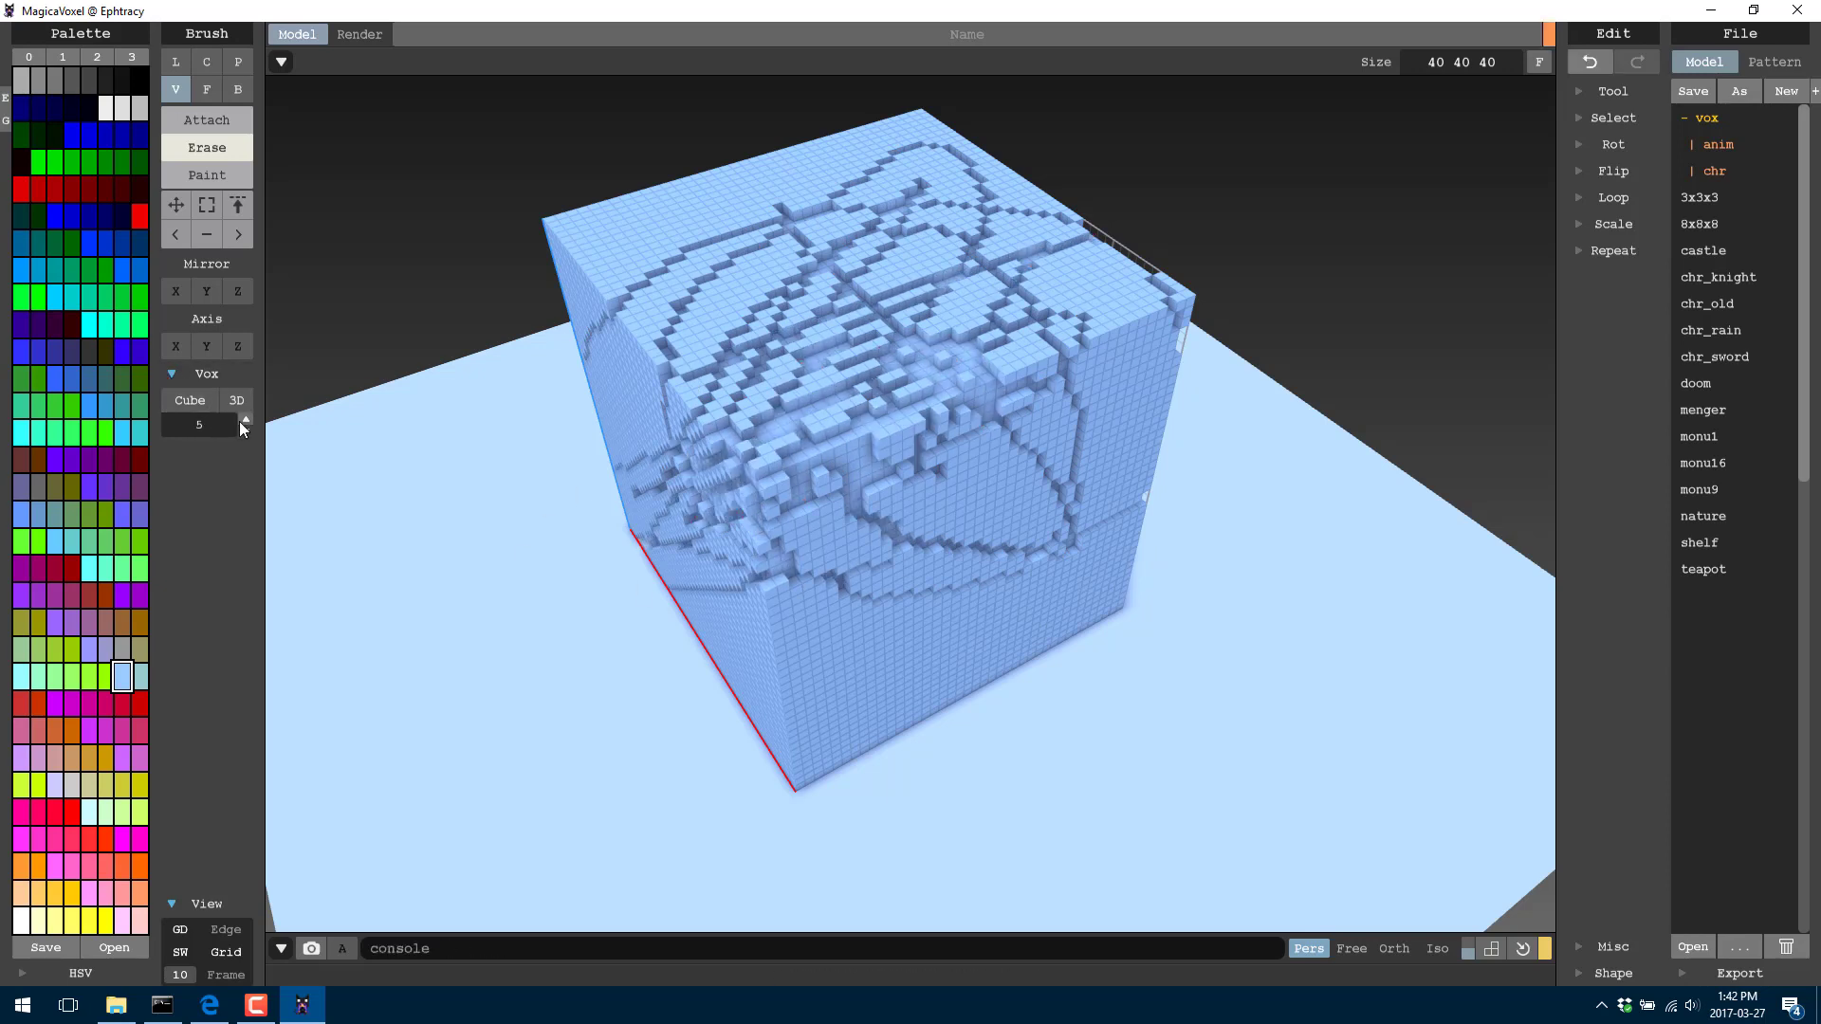
{"action": "mouse_move", "coordinate": [797, 464]}
{"action": "left_mouse_down"}
{"action": "mouse_move", "coordinate": [772, 382]}
{"action": "mouse_move", "coordinate": [806, 486]}
{"action": "mouse_move", "coordinate": [843, 485]}
{"action": "mouse_move", "coordinate": [777, 354]}
{"action": "mouse_move", "coordinate": [596, 365]}
{"action": "mouse_move", "coordinate": [680, 456]}
{"action": "mouse_move", "coordinate": [685, 418]}
{"action": "mouse_move", "coordinate": [723, 409]}
{"action": "mouse_move", "coordinate": [553, 192]}
{"action": "mouse_move", "coordinate": [678, 361]}
{"action": "mouse_move", "coordinate": [713, 121]}
{"action": "mouse_move", "coordinate": [937, 75]}
{"action": "mouse_move", "coordinate": [1014, 171]}
{"action": "mouse_move", "coordinate": [1192, 295]}
{"action": "mouse_move", "coordinate": [905, 455]}
{"action": "mouse_move", "coordinate": [953, 456]}
{"action": "mouse_move", "coordinate": [827, 559]}
{"action": "mouse_move", "coordinate": [687, 238]}
{"action": "mouse_move", "coordinate": [772, 223]}
{"action": "mouse_move", "coordinate": [1000, 478]}
{"action": "mouse_move", "coordinate": [947, 203]}
{"action": "mouse_move", "coordinate": [1119, 396]}
{"action": "left_mouse_up"}
Carve more voxels after switching the brush shape, then restore the Cube shape and set the brush size to 1
{"action": "left_click", "coordinate": [190, 400]}
{"action": "mouse_move", "coordinate": [667, 397]}
{"action": "left_mouse_down"}
{"action": "mouse_move", "coordinate": [957, 406]}
{"action": "mouse_move", "coordinate": [665, 262]}
{"action": "mouse_move", "coordinate": [633, 299]}
{"action": "mouse_move", "coordinate": [663, 347]}
{"action": "left_mouse_up"}
{"action": "left_click", "coordinate": [205, 408]}
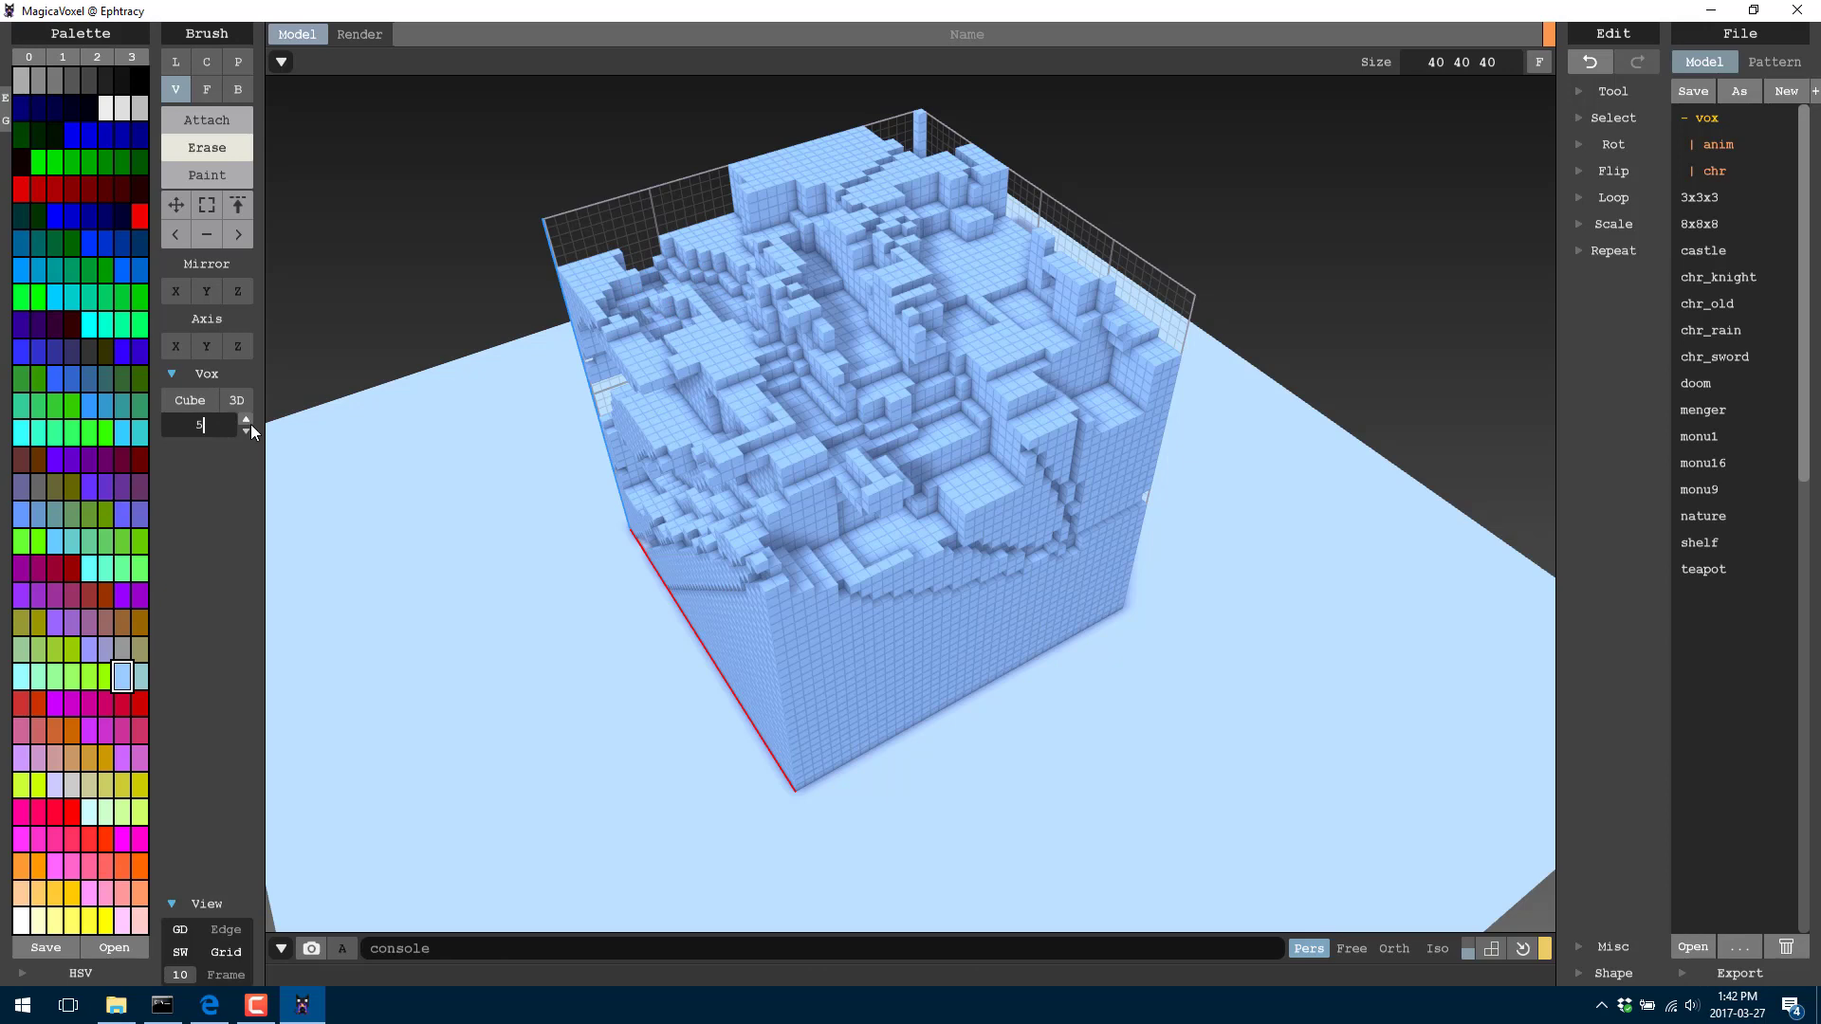
{"action": "left_click", "coordinate": [247, 431]}
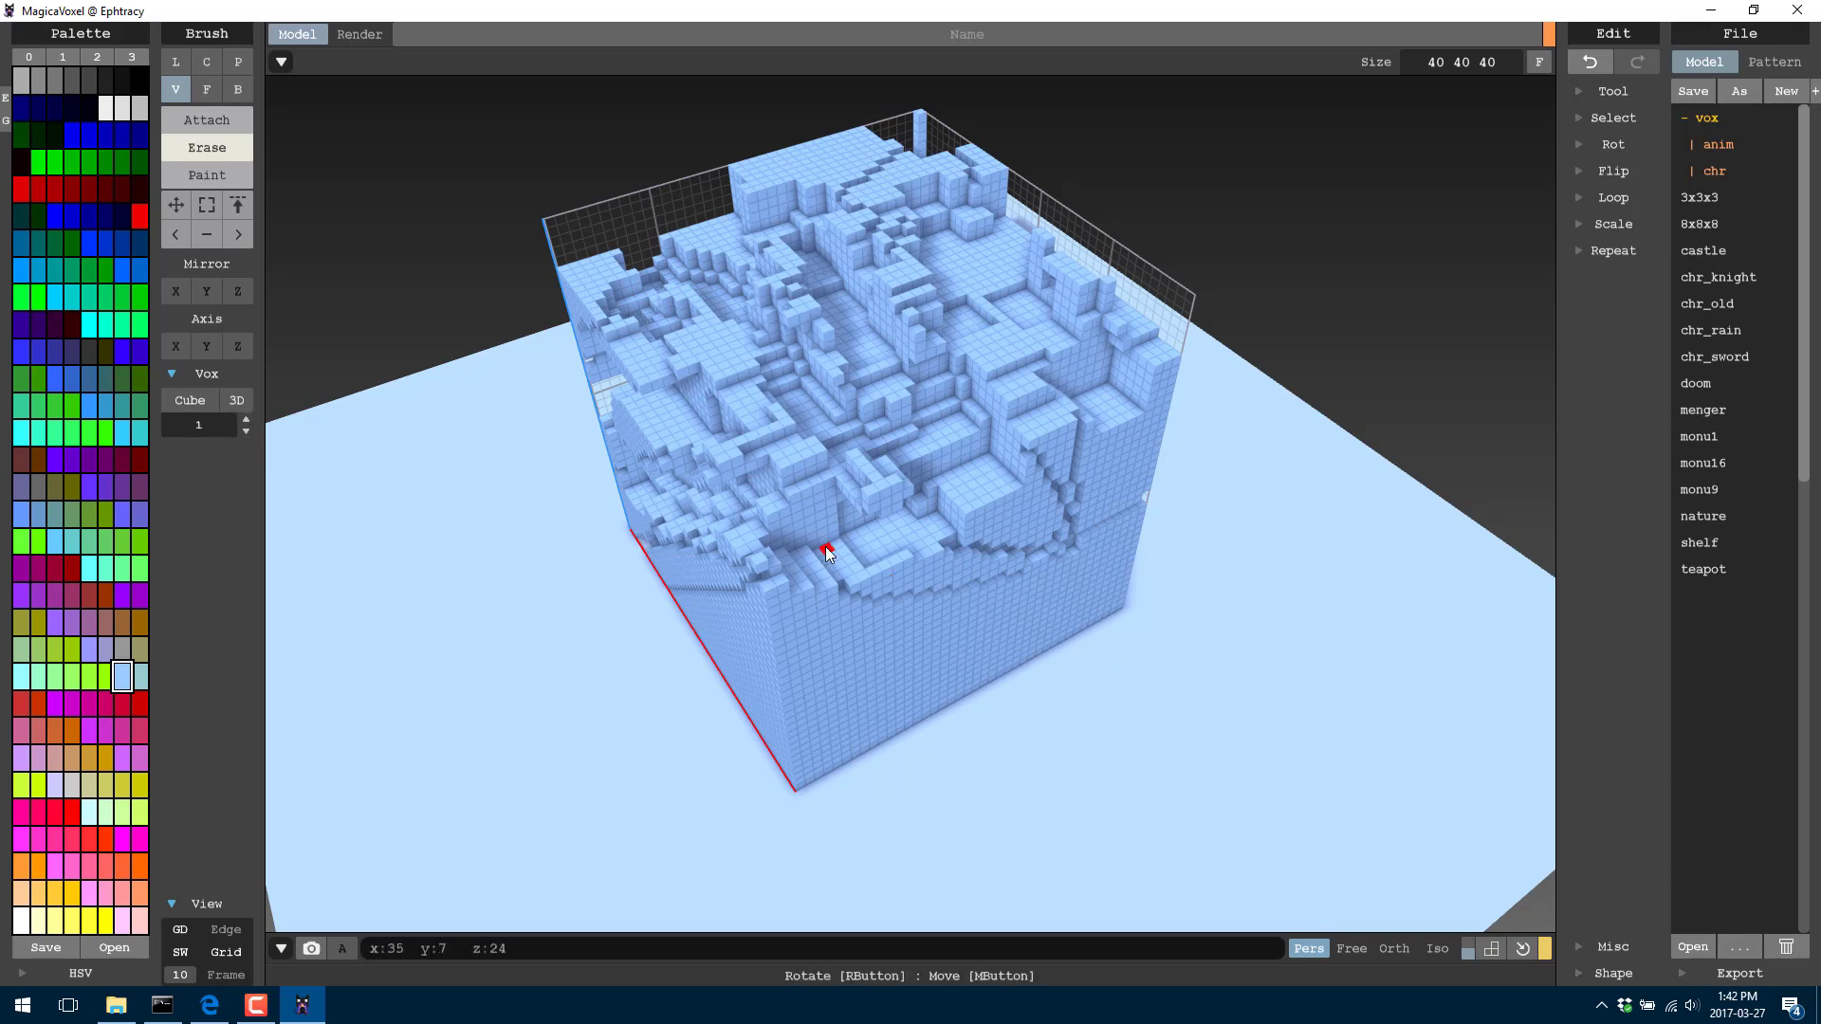
Erase nested rectangular recesses in the cube's side face using Box mode
{"action": "left_click", "coordinate": [237, 87]}
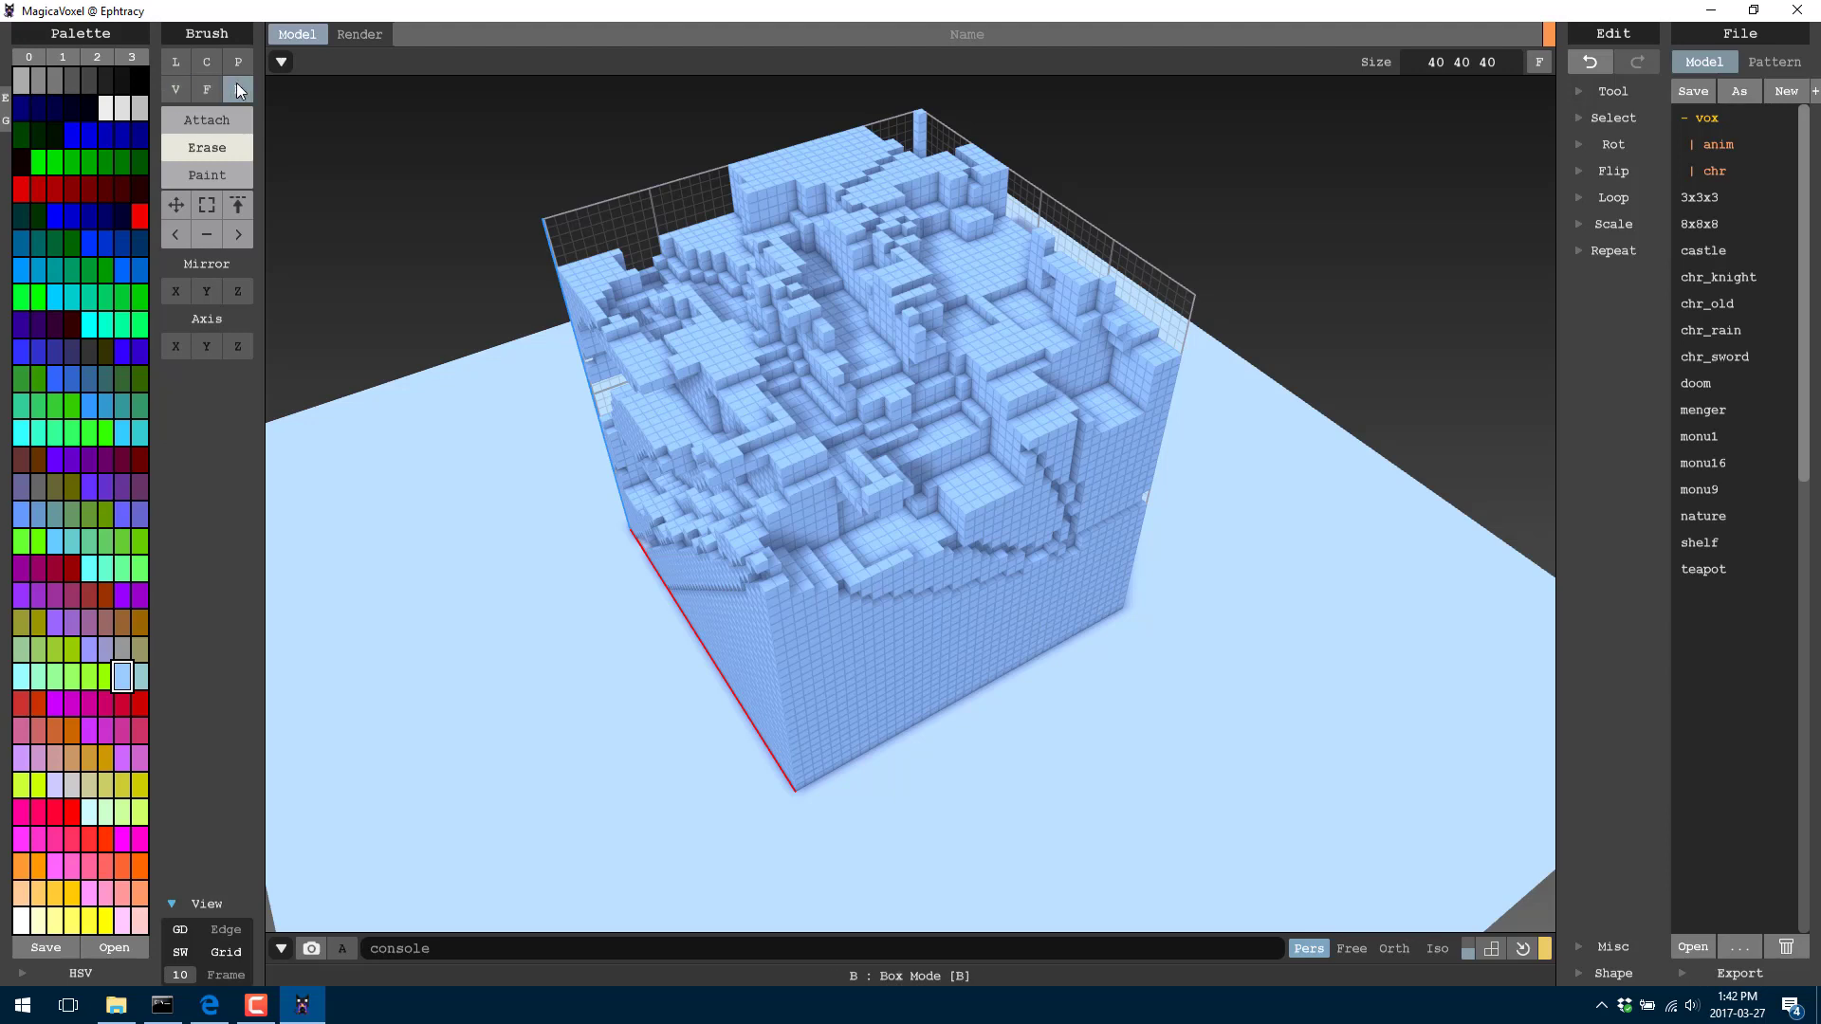
{"action": "mouse_move", "coordinate": [810, 612]}
{"action": "left_mouse_down"}
{"action": "mouse_move", "coordinate": [761, 598]}
{"action": "mouse_move", "coordinate": [669, 456]}
{"action": "mouse_move", "coordinate": [773, 605]}
{"action": "left_mouse_up"}
{"action": "mouse_move", "coordinate": [847, 651]}
{"action": "left_mouse_down"}
{"action": "mouse_move", "coordinate": [939, 668]}
{"action": "mouse_move", "coordinate": [893, 640]}
{"action": "mouse_move", "coordinate": [925, 666]}
{"action": "left_mouse_up"}
{"action": "left_click", "coordinate": [914, 658]}
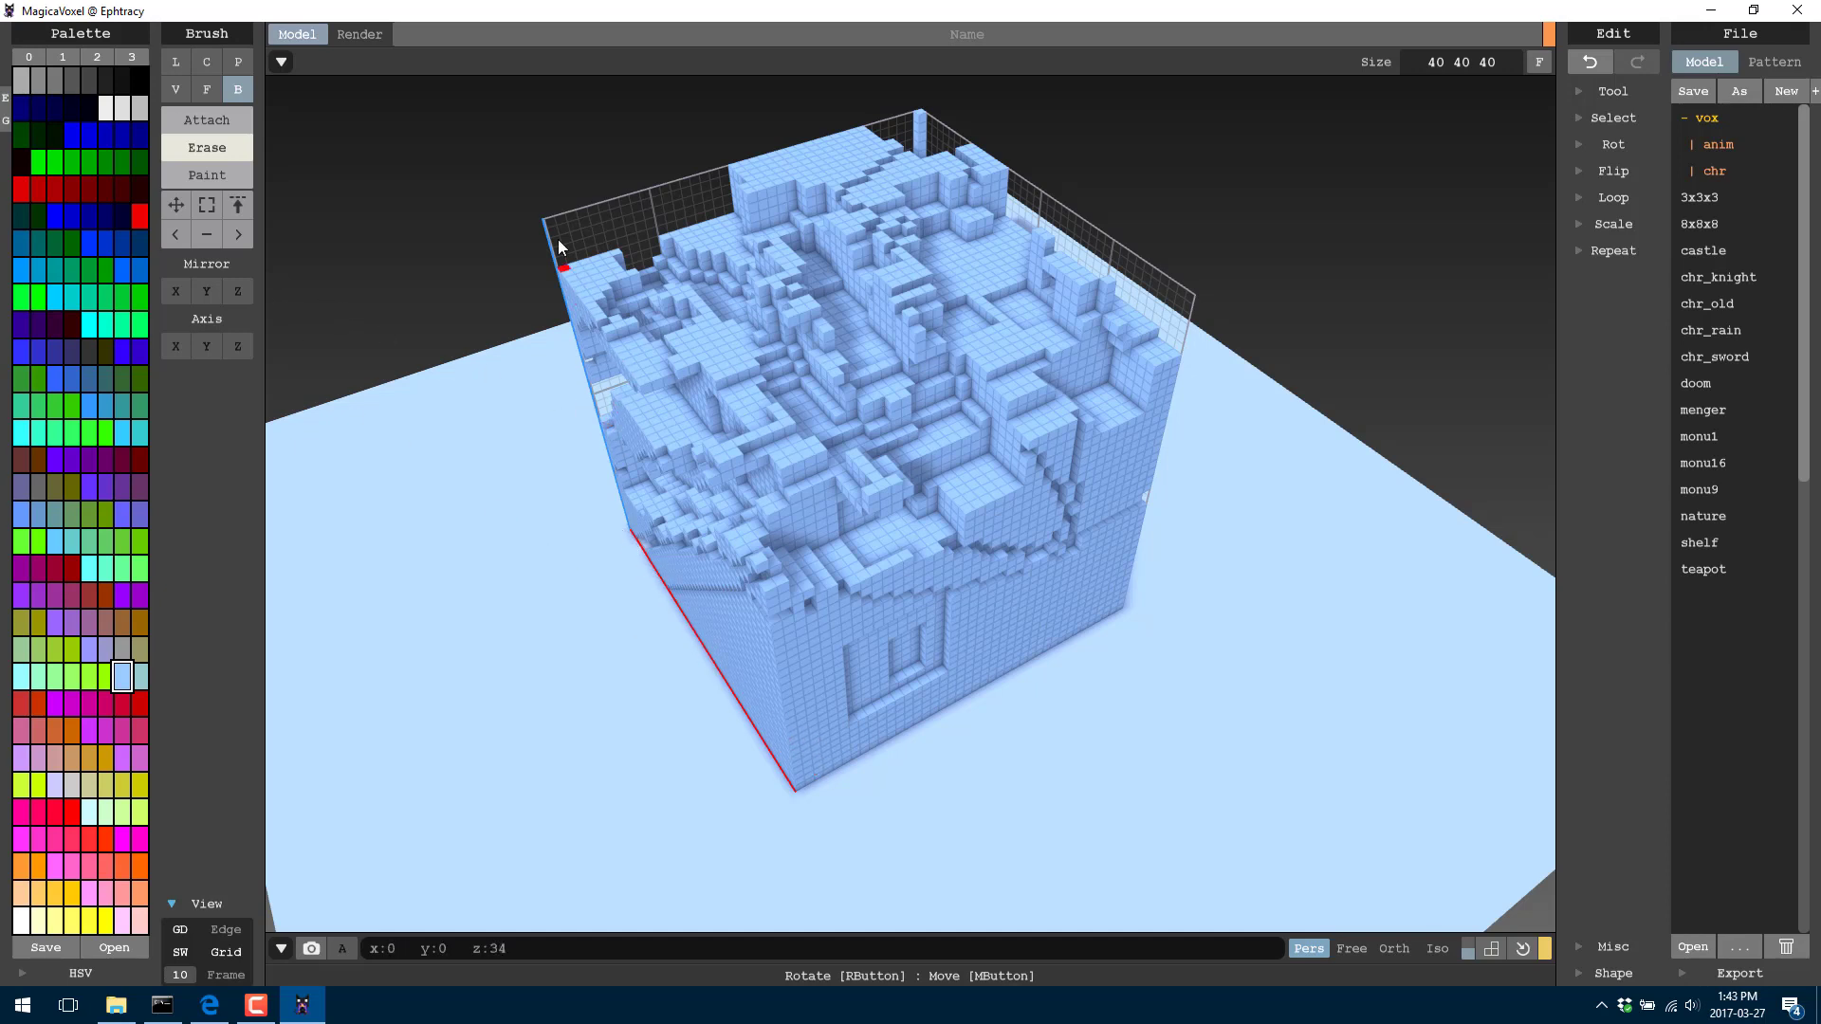
Erase a box-shaped tunnel through the whole model along the X axis, beside the nested recesses
{"action": "right_click_drag", "start_coordinate": [571, 350], "coordinate": [951, 699]}
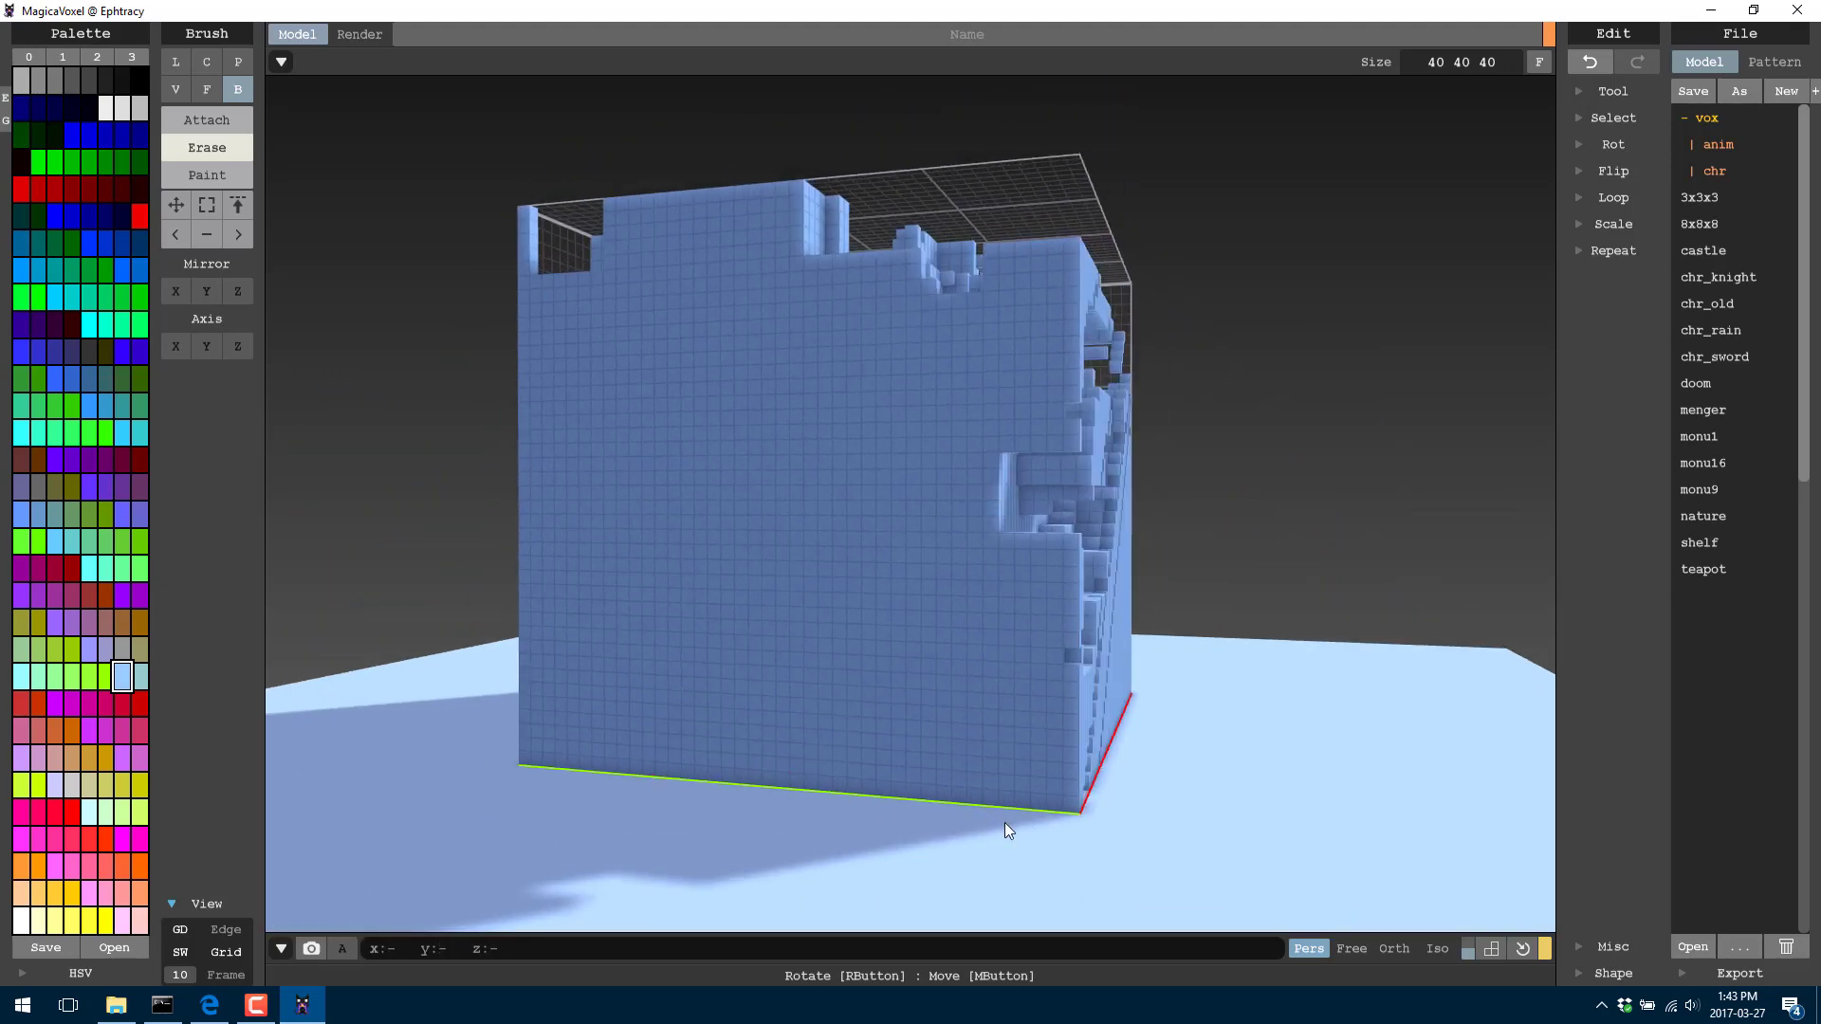
{"action": "right_click_drag", "start_coordinate": [1058, 834], "coordinate": [796, 841]}
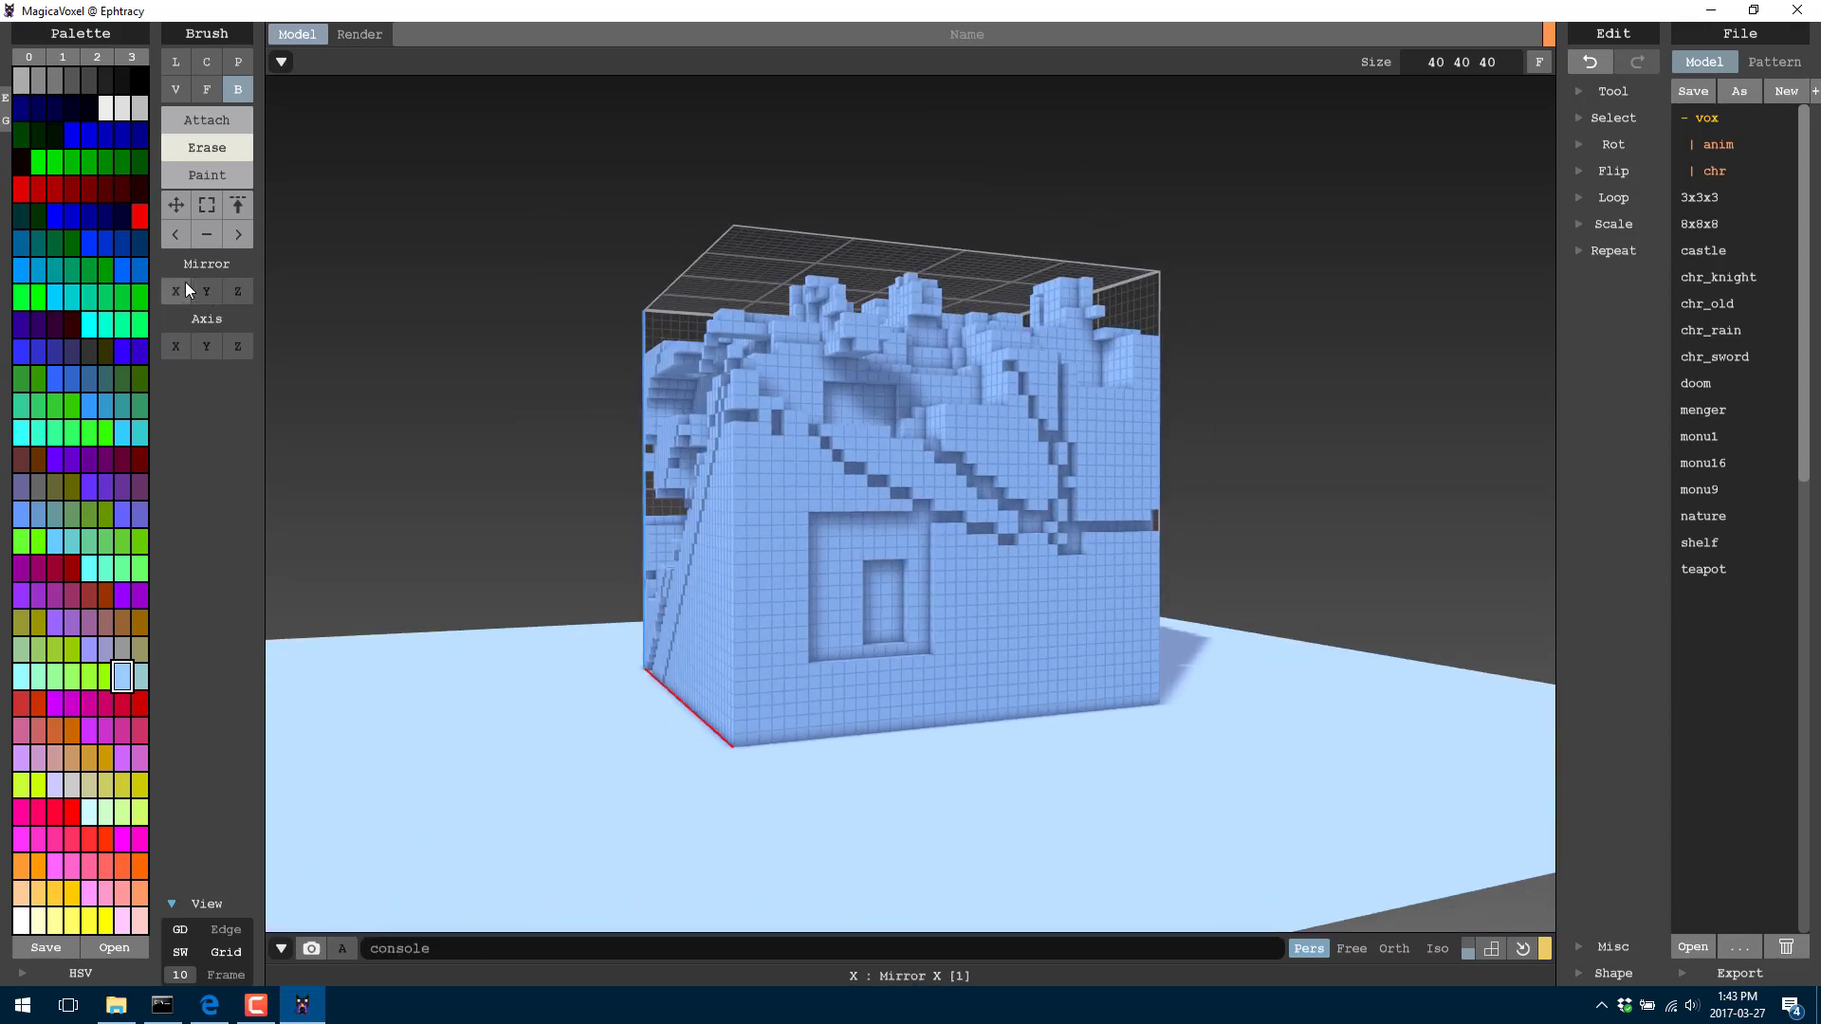
{"action": "left_click", "coordinate": [177, 345]}
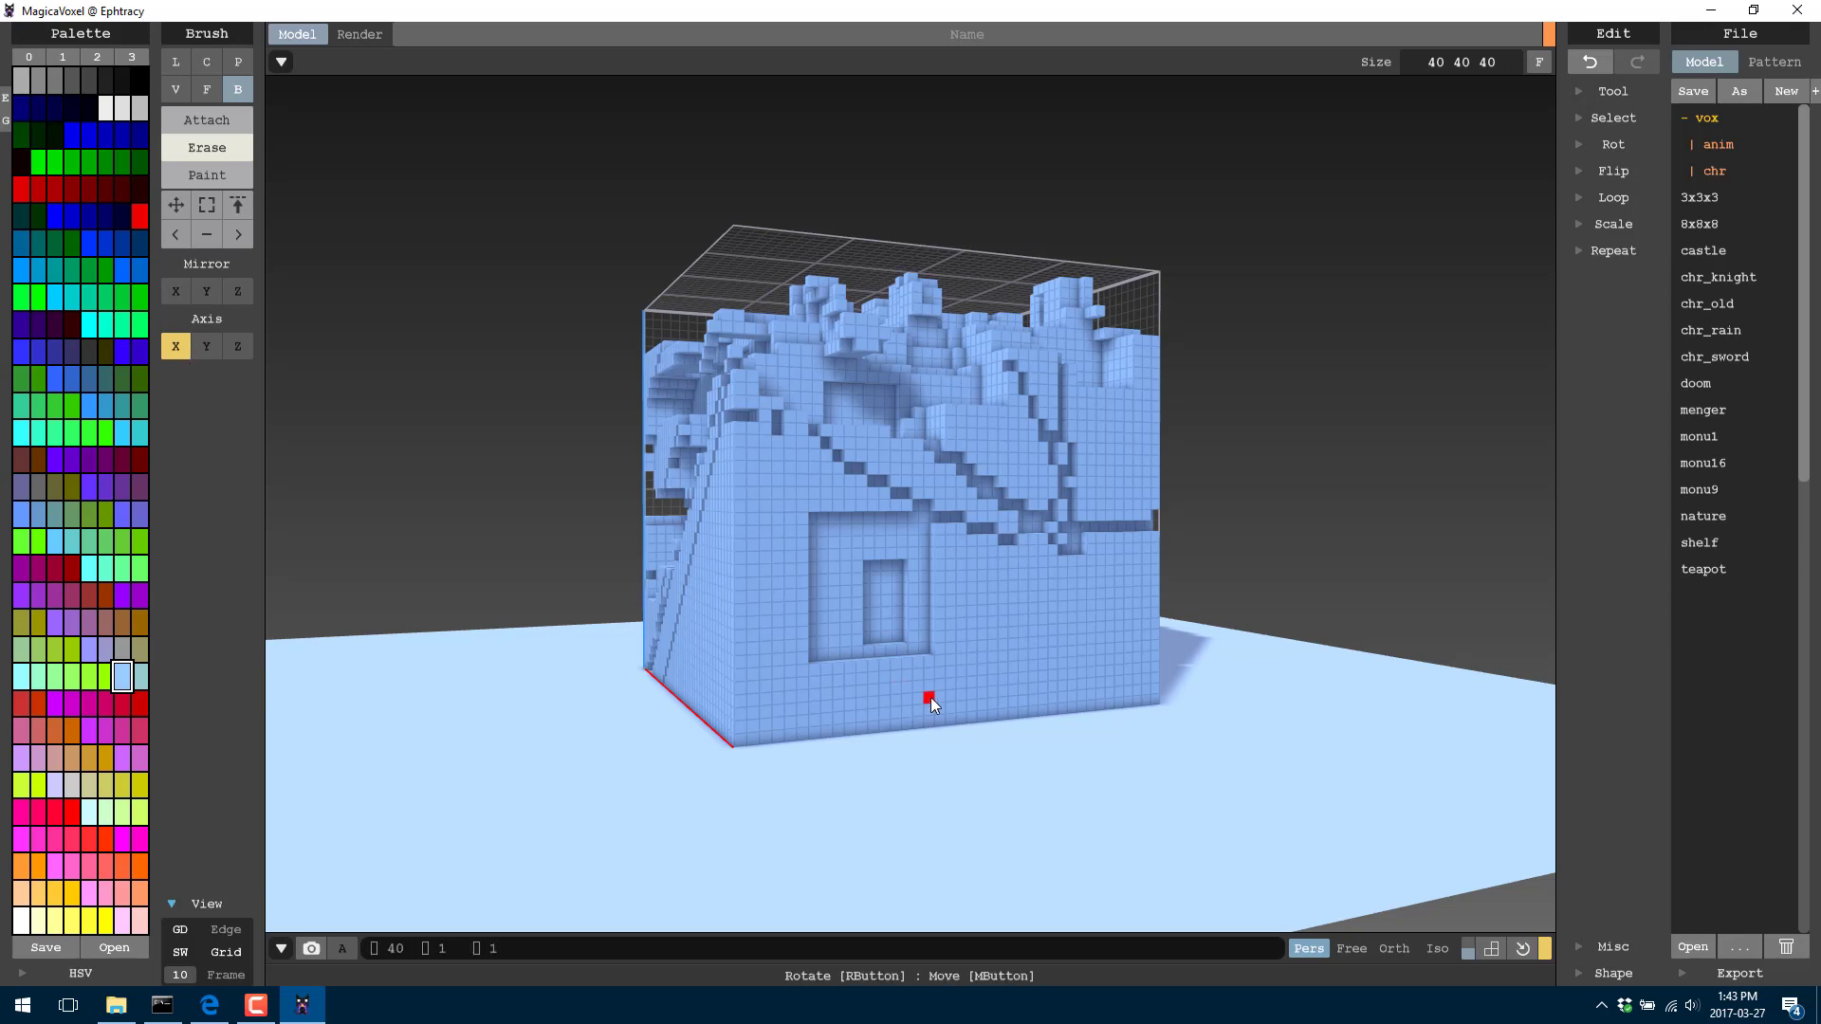
{"action": "mouse_move", "coordinate": [963, 697]}
{"action": "left_mouse_down"}
{"action": "mouse_move", "coordinate": [927, 695]}
{"action": "mouse_move", "coordinate": [979, 635]}
{"action": "left_mouse_up"}
{"action": "mouse_move", "coordinate": [1267, 732]}
{"action": "right_mouse_down"}
{"action": "mouse_move", "coordinate": [1260, 711]}
{"action": "mouse_move", "coordinate": [1278, 734]}
{"action": "mouse_move", "coordinate": [1240, 724]}
{"action": "mouse_move", "coordinate": [1263, 724]}
{"action": "right_mouse_up"}
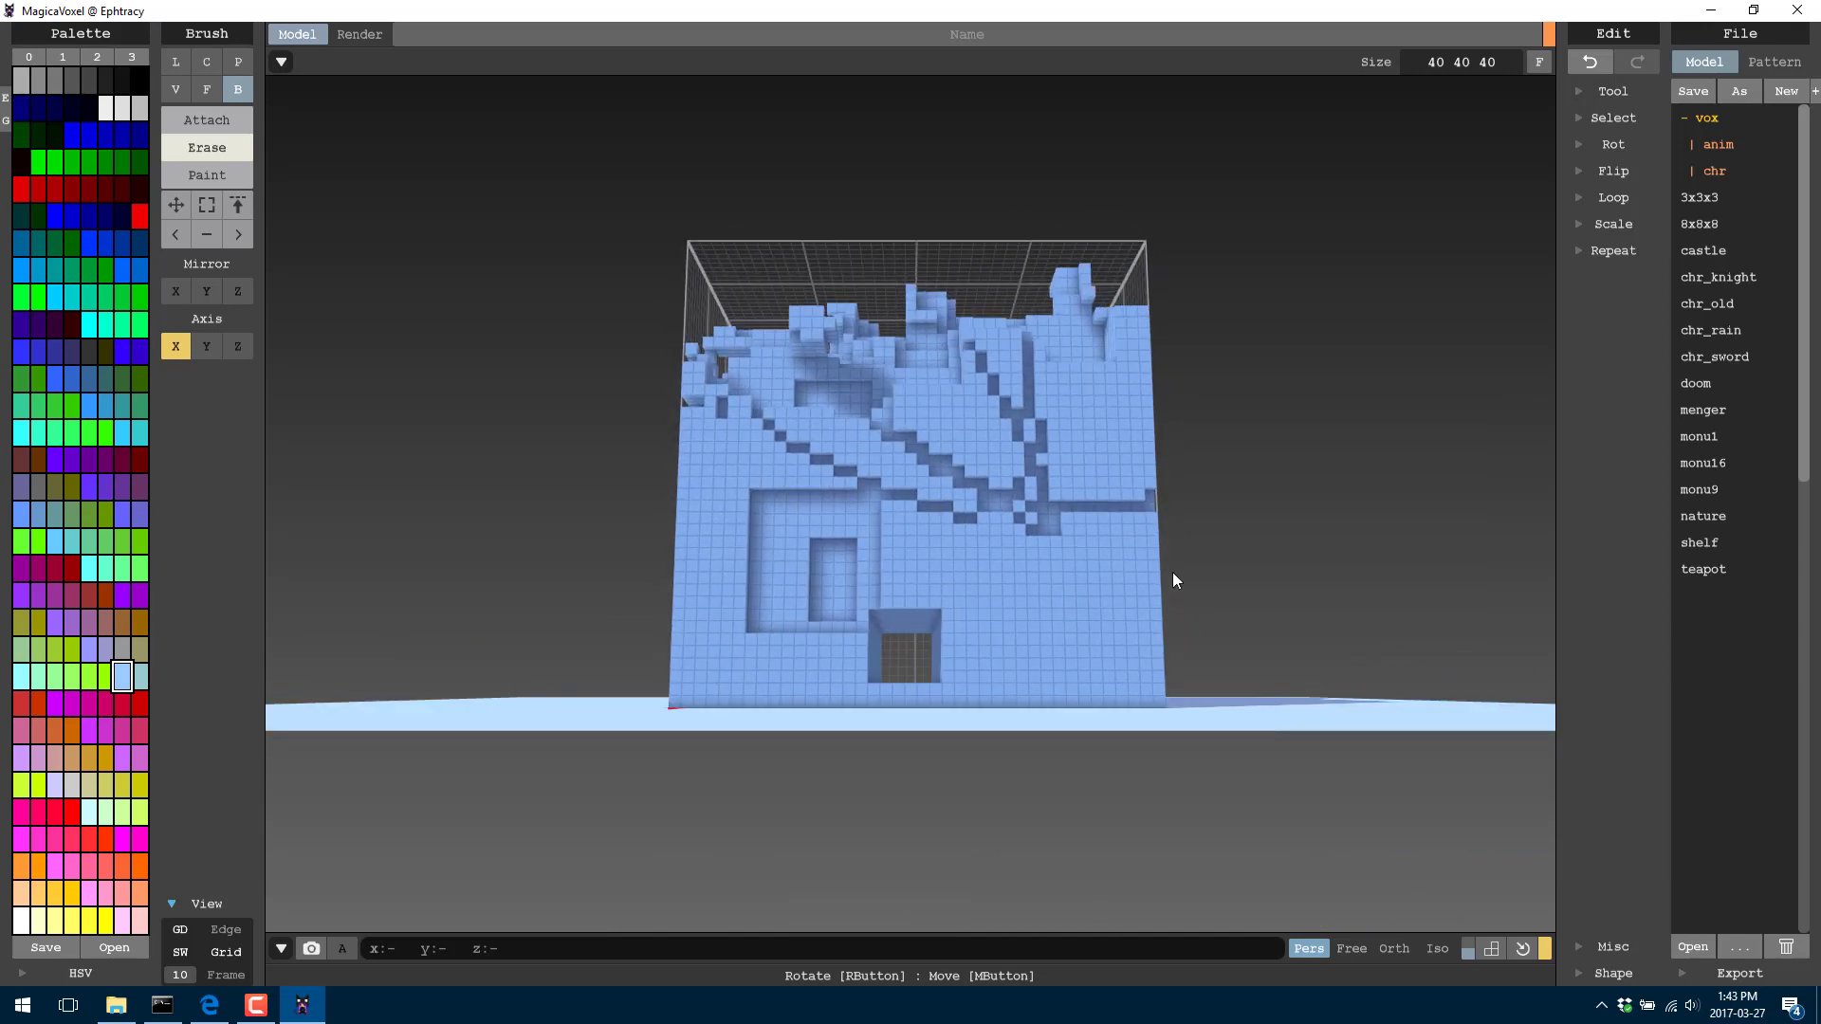
Turn off the X axis option and attach black voxels near the cube's upper front corner with the voxel brush
{"action": "left_click", "coordinate": [236, 119]}
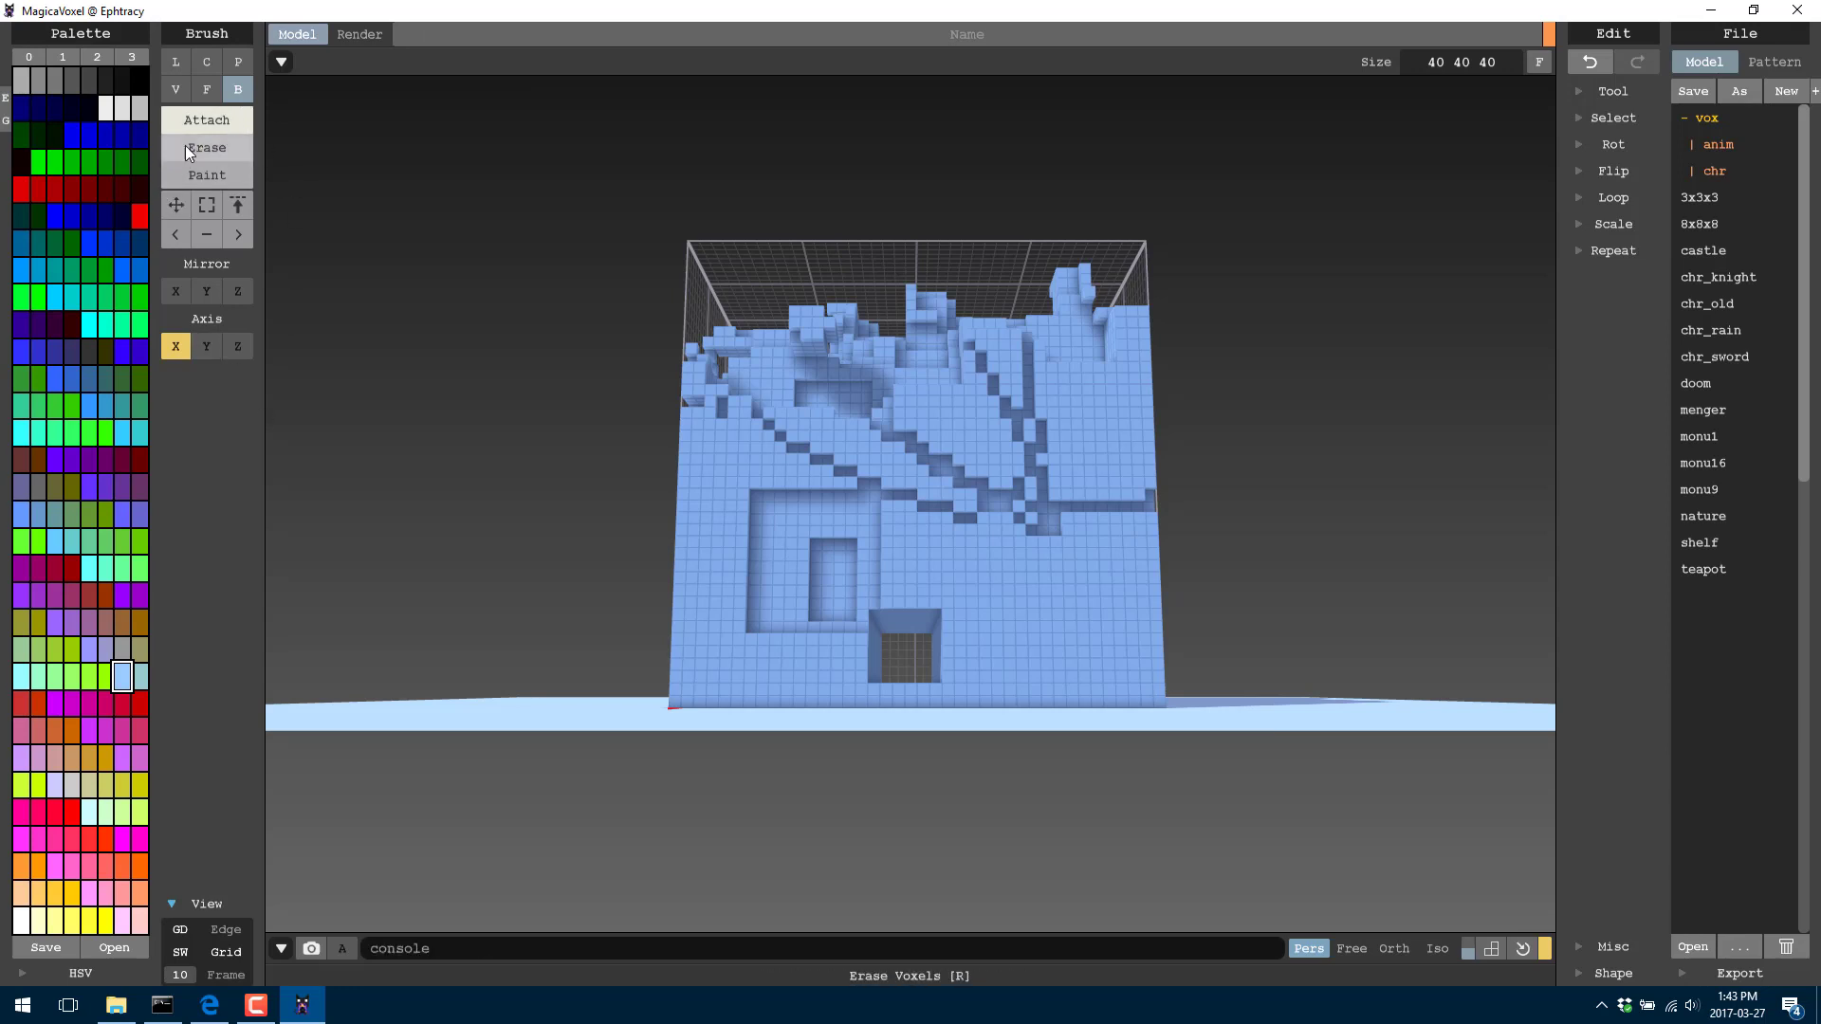
{"action": "left_click", "coordinate": [176, 347]}
{"action": "right_click_drag", "start_coordinate": [401, 378], "coordinate": [506, 472]}
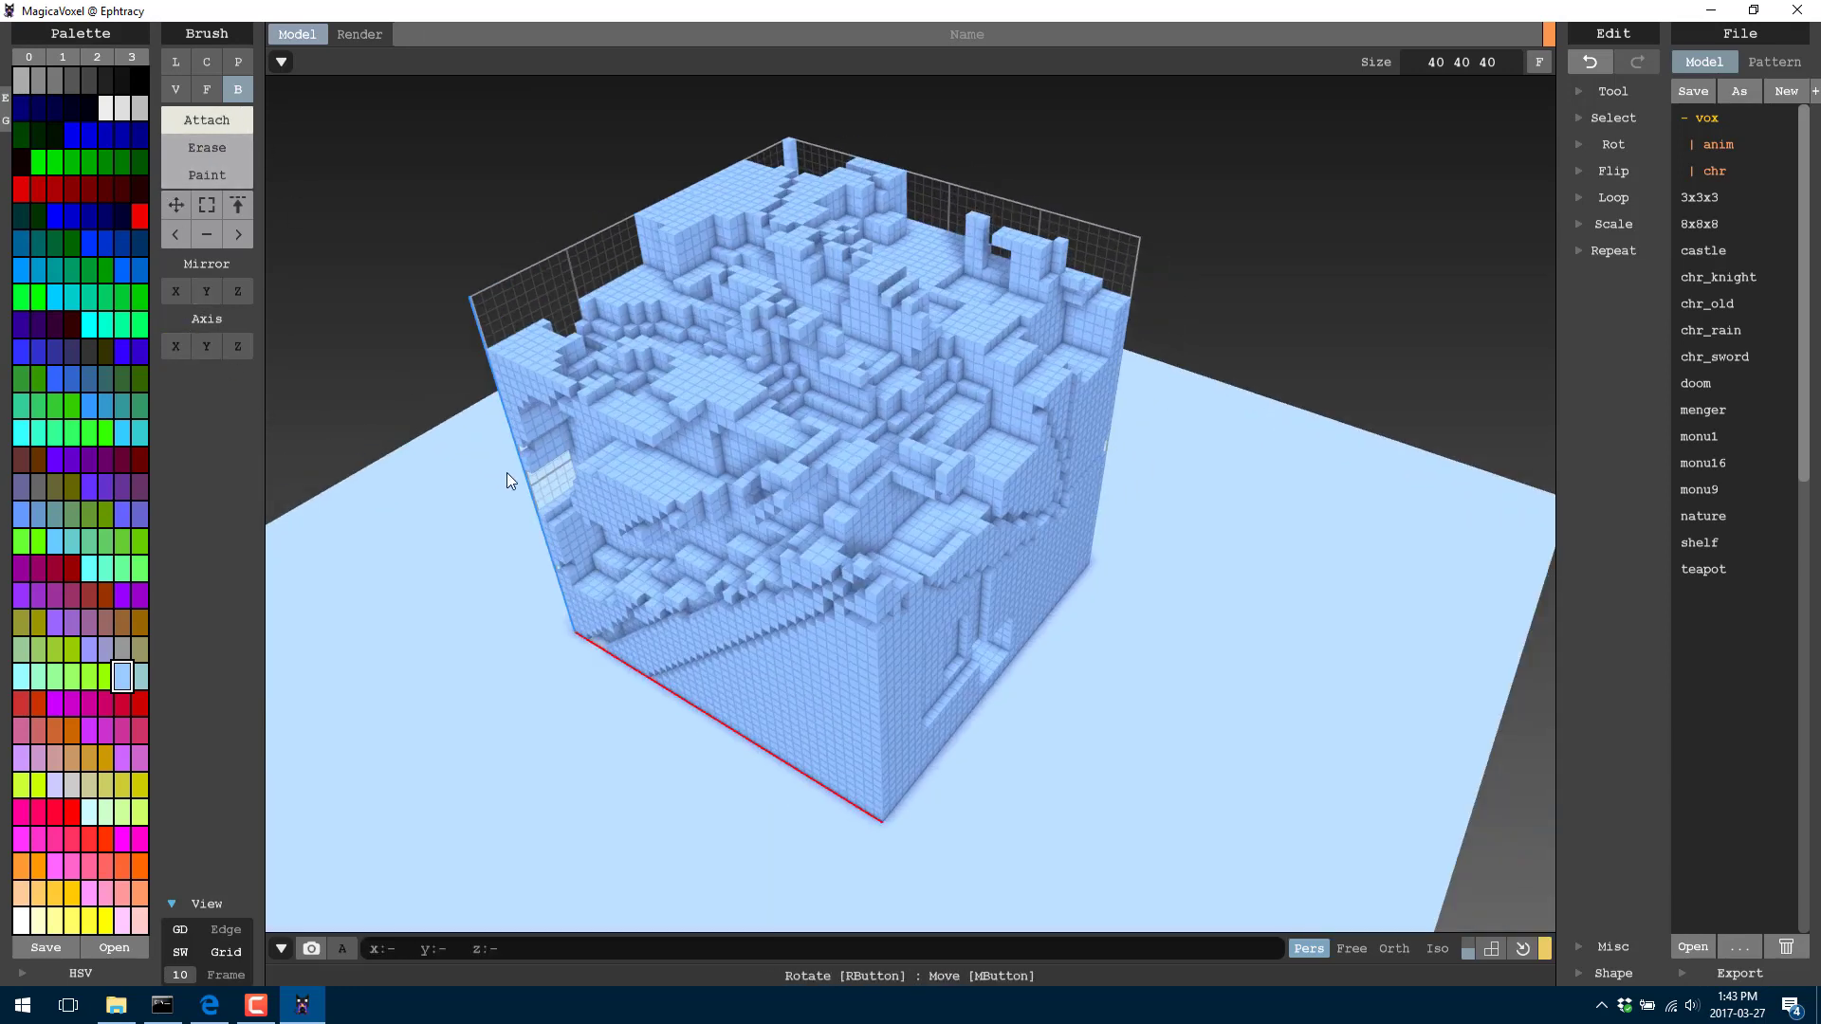
{"action": "left_click", "coordinate": [122, 81]}
{"action": "left_click", "coordinate": [174, 90]}
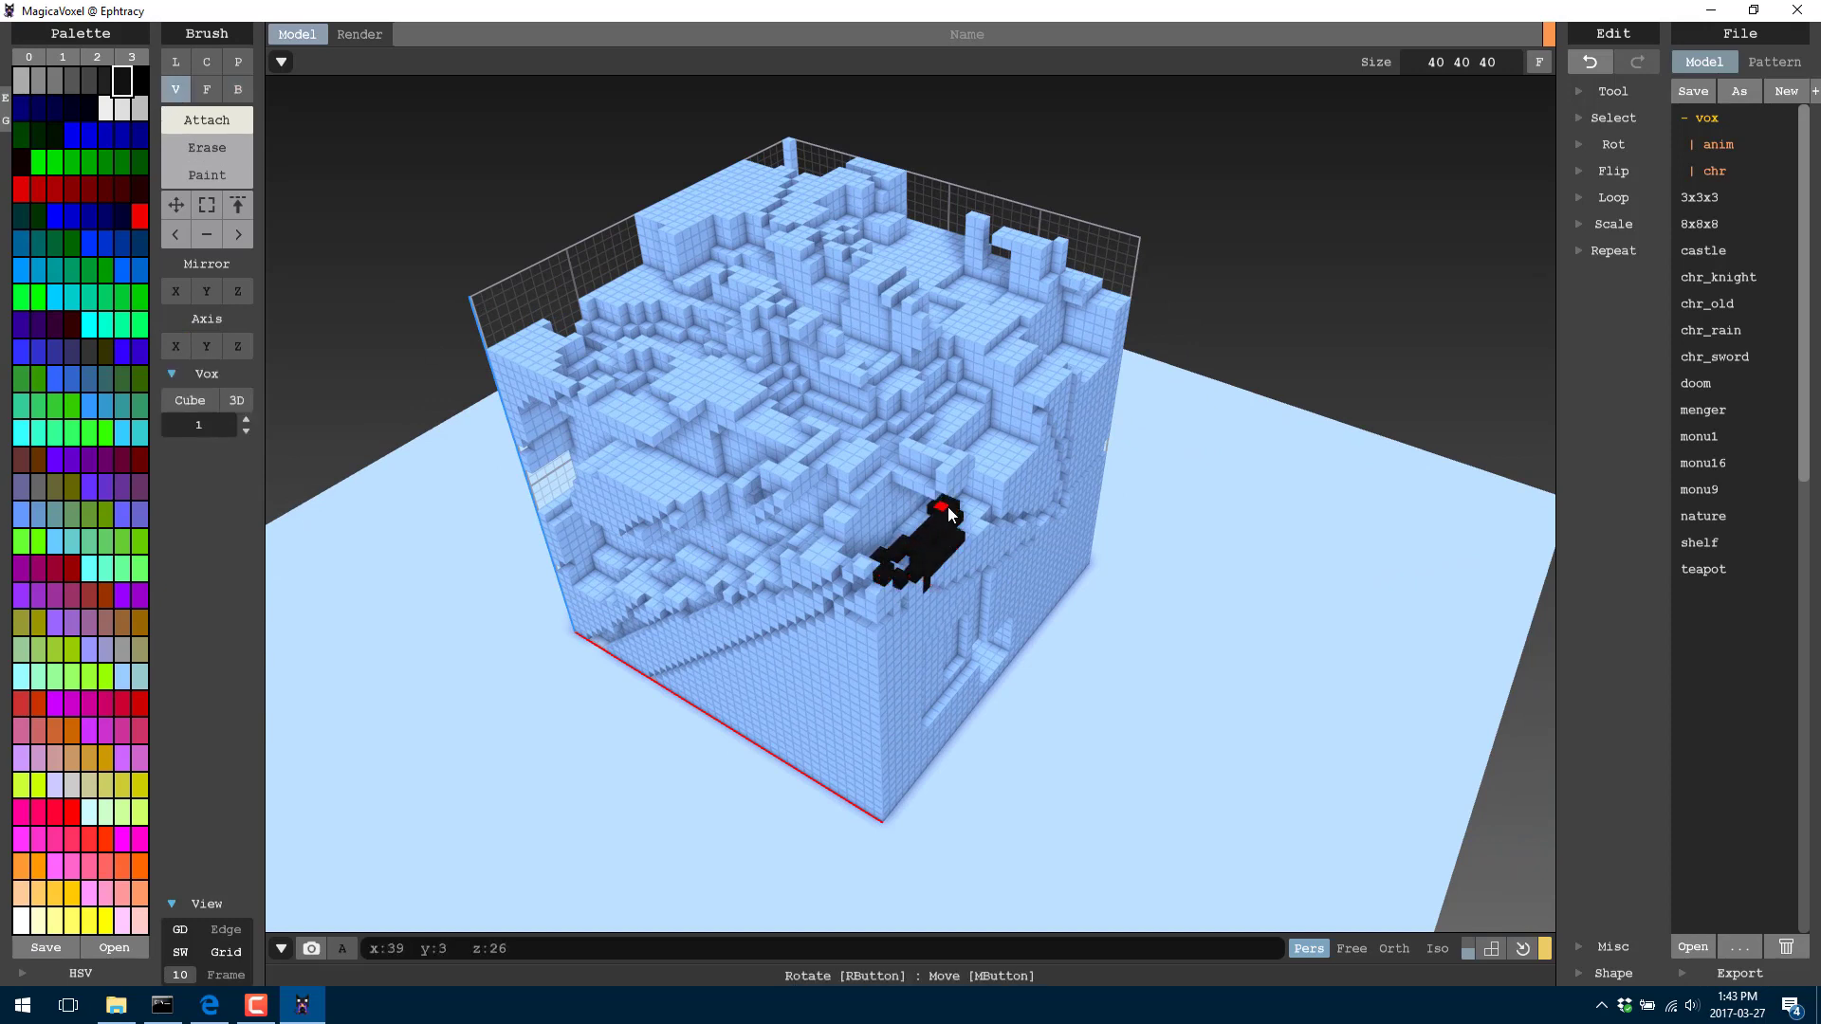
Attach freehand trails of dark red voxels across the carved top, starting from the black voxels
{"action": "left_click", "coordinate": [106, 706]}
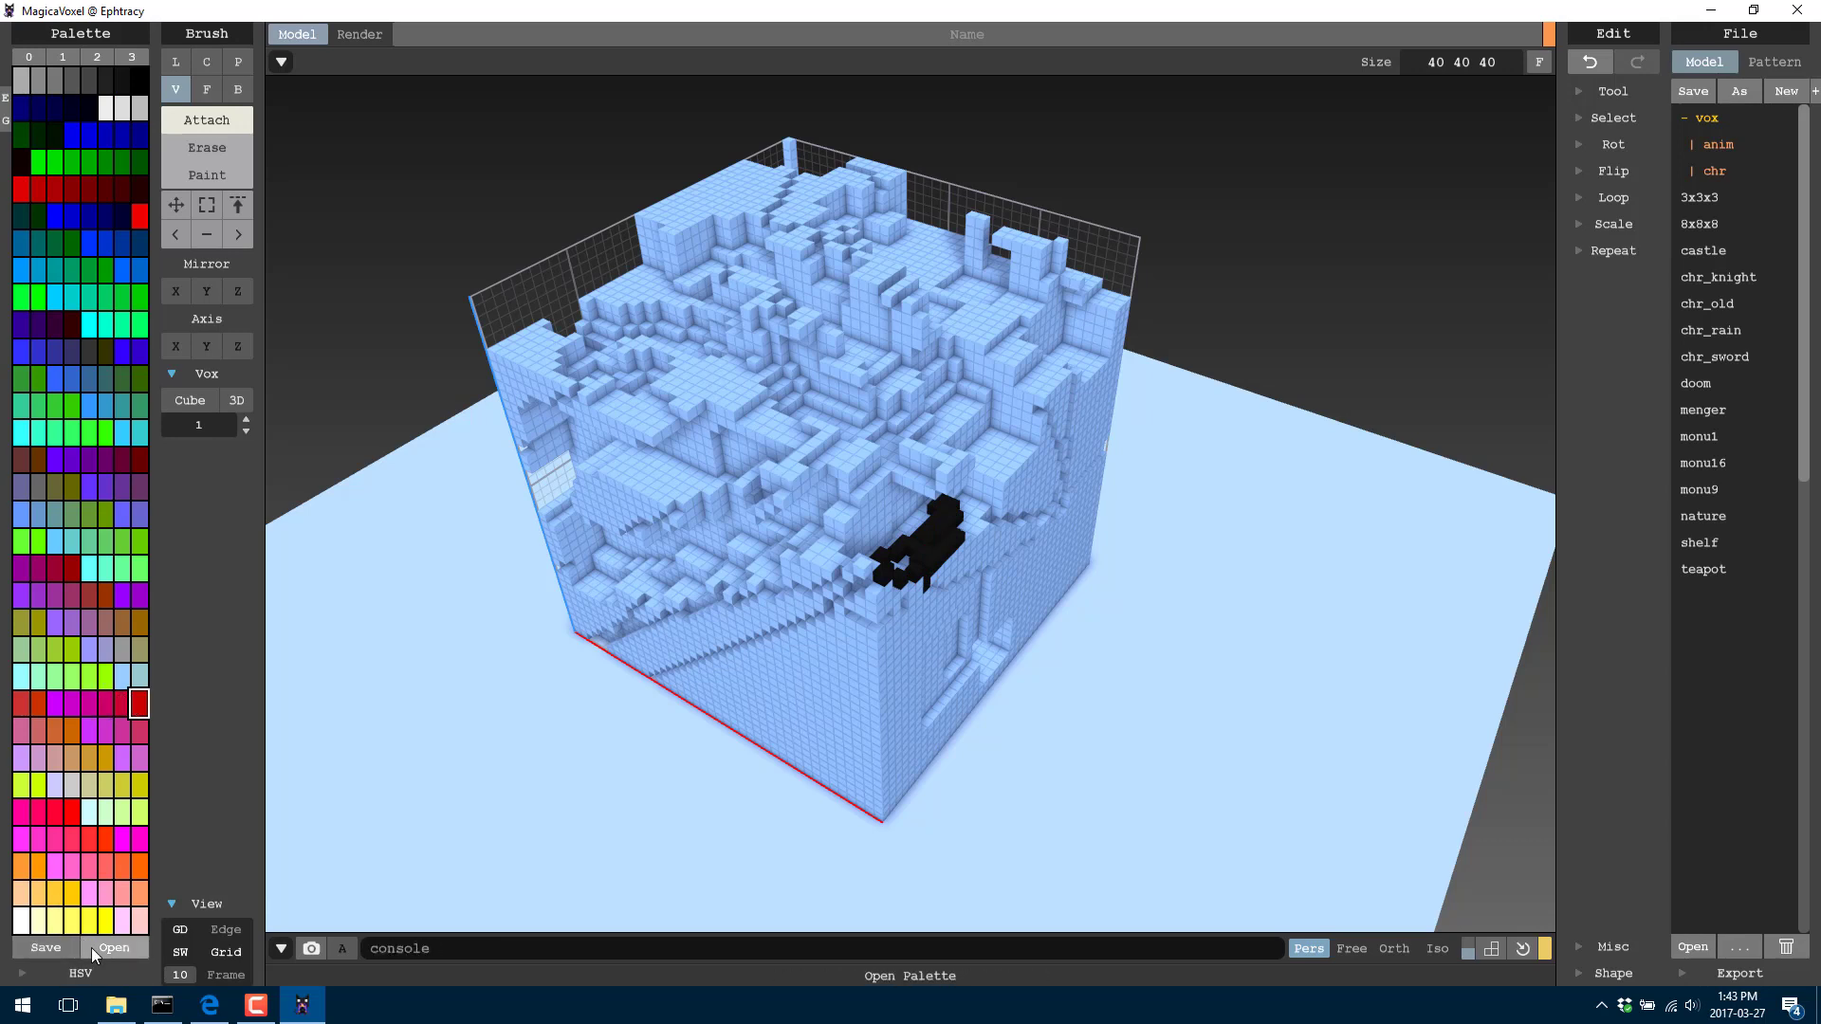
{"action": "mouse_move", "coordinate": [949, 521]}
{"action": "left_mouse_down"}
{"action": "mouse_move", "coordinate": [916, 345]}
{"action": "mouse_move", "coordinate": [835, 449]}
{"action": "mouse_move", "coordinate": [865, 282]}
{"action": "mouse_move", "coordinate": [851, 310]}
{"action": "mouse_move", "coordinate": [946, 294]}
{"action": "mouse_move", "coordinate": [941, 253]}
{"action": "left_mouse_up"}
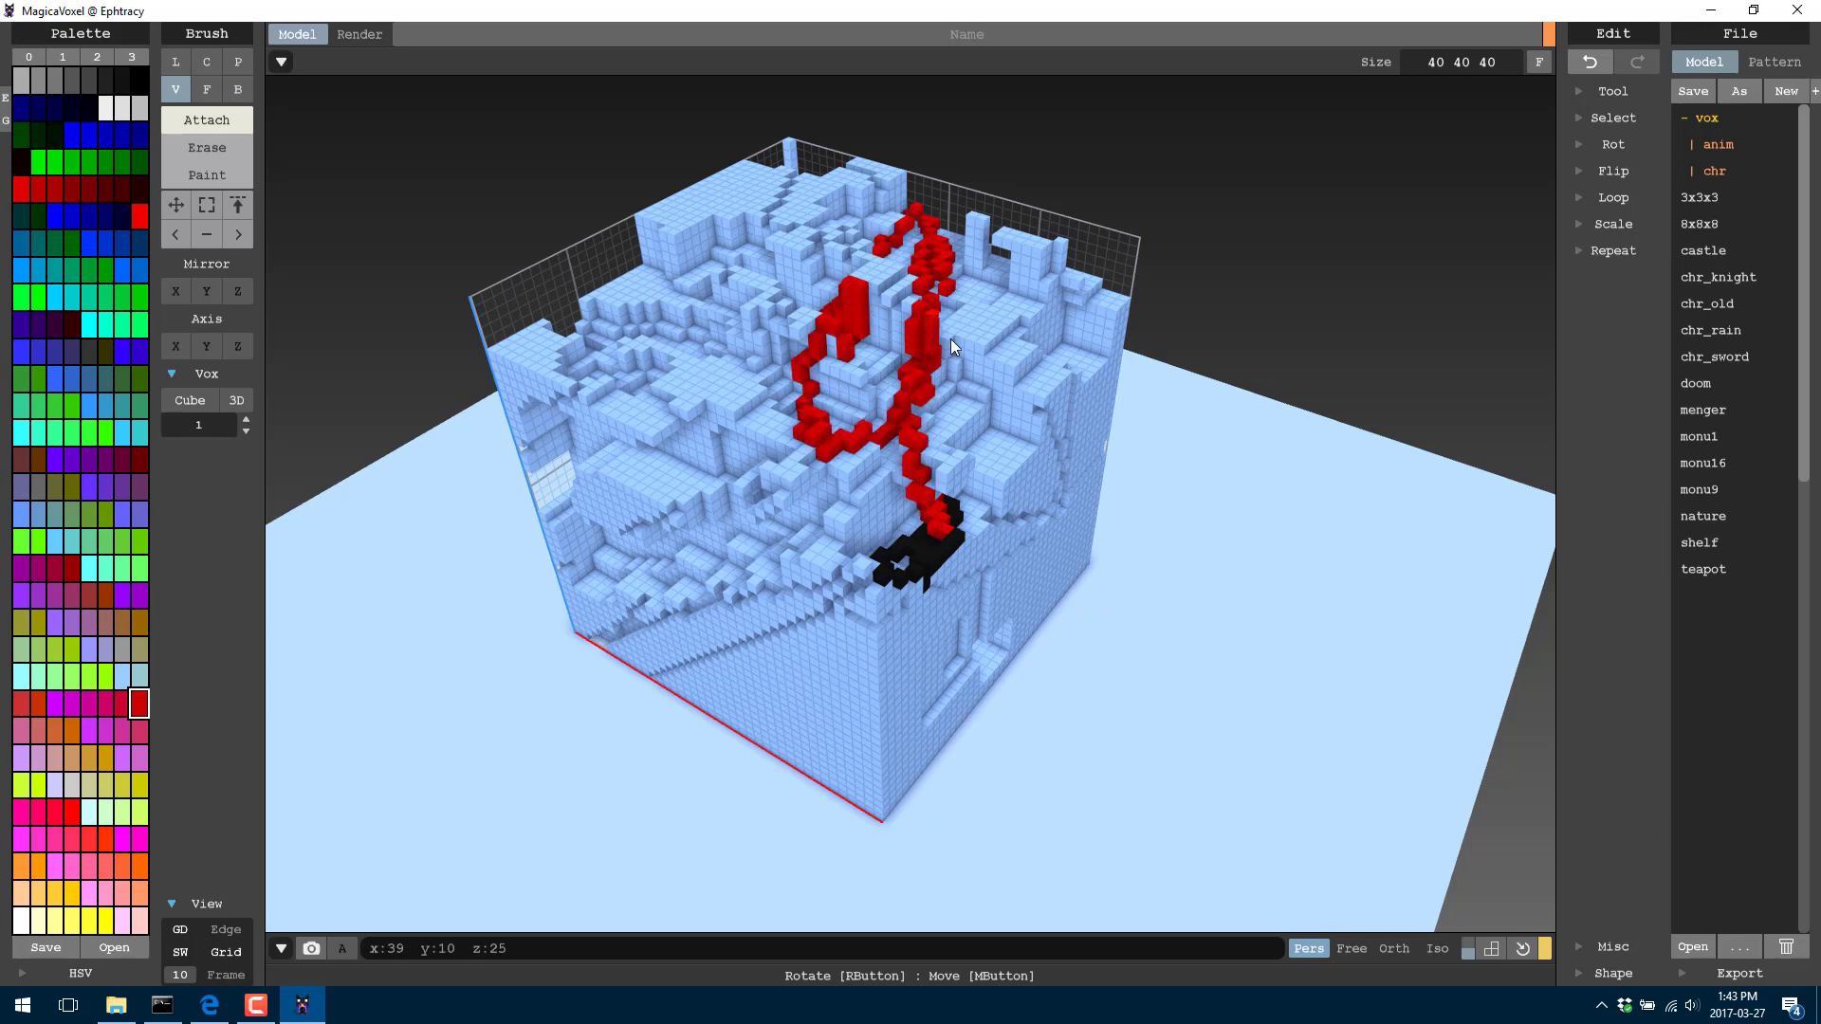
{"action": "left_click_drag", "start_coordinate": [941, 327], "coordinate": [908, 466]}
Paint existing voxels dark red around the cube's lower front corner with the Paint mode
{"action": "left_click", "coordinate": [213, 176]}
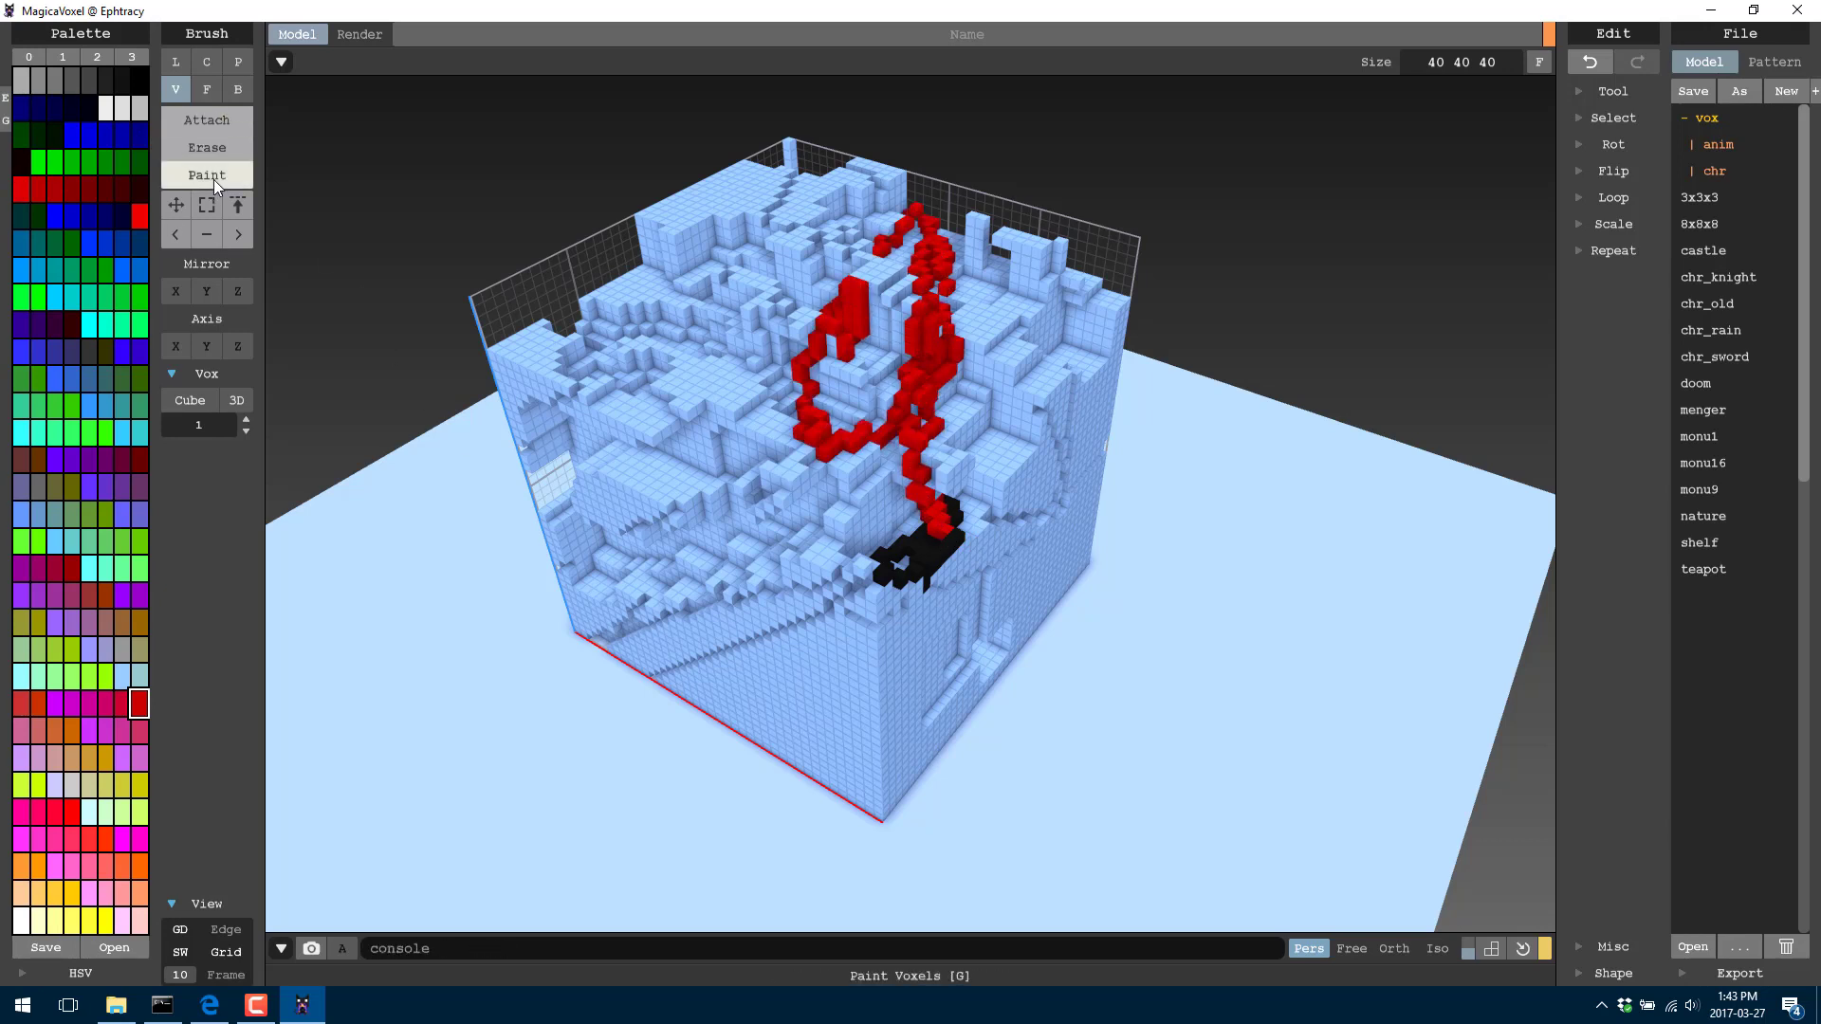
{"action": "mouse_move", "coordinate": [873, 770]}
{"action": "left_mouse_down"}
{"action": "mouse_move", "coordinate": [857, 689]}
{"action": "mouse_move", "coordinate": [906, 718]}
{"action": "mouse_move", "coordinate": [891, 743]}
{"action": "mouse_move", "coordinate": [875, 680]}
{"action": "mouse_move", "coordinate": [857, 689]}
{"action": "mouse_move", "coordinate": [884, 746]}
{"action": "mouse_move", "coordinate": [840, 669]}
{"action": "mouse_move", "coordinate": [840, 744]}
{"action": "mouse_move", "coordinate": [848, 629]}
{"action": "left_mouse_up"}
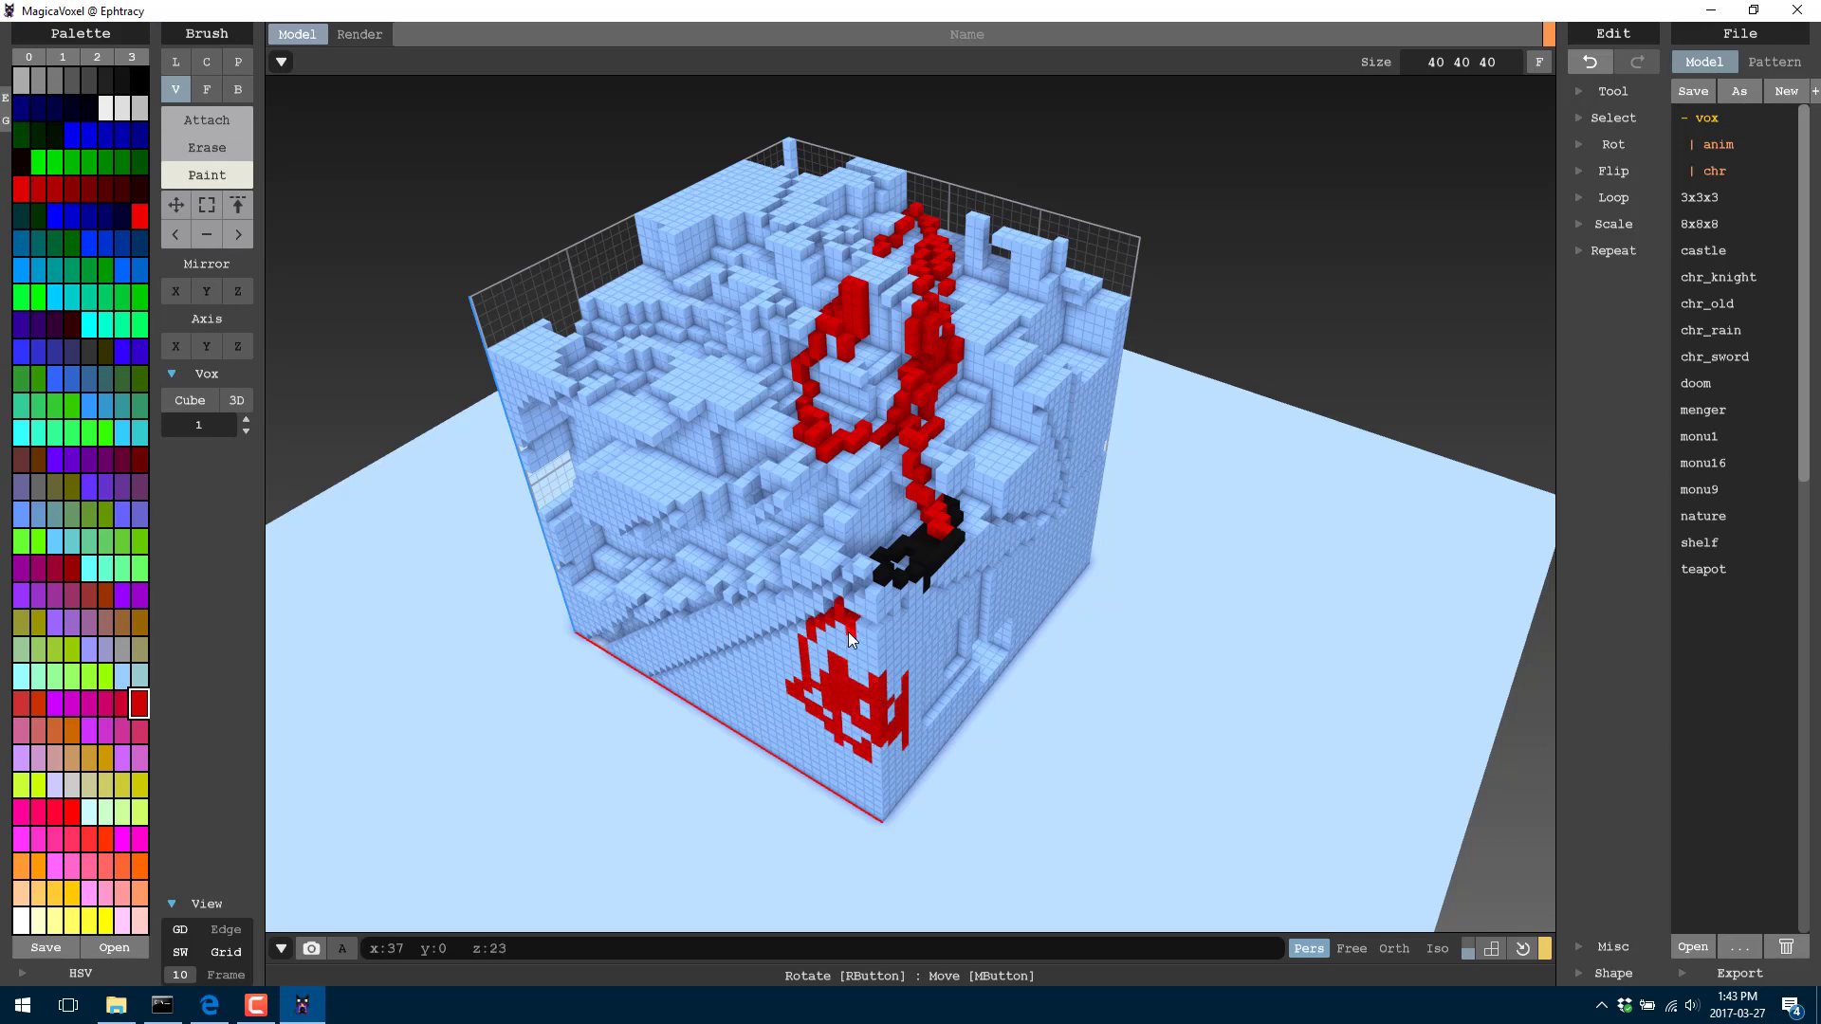